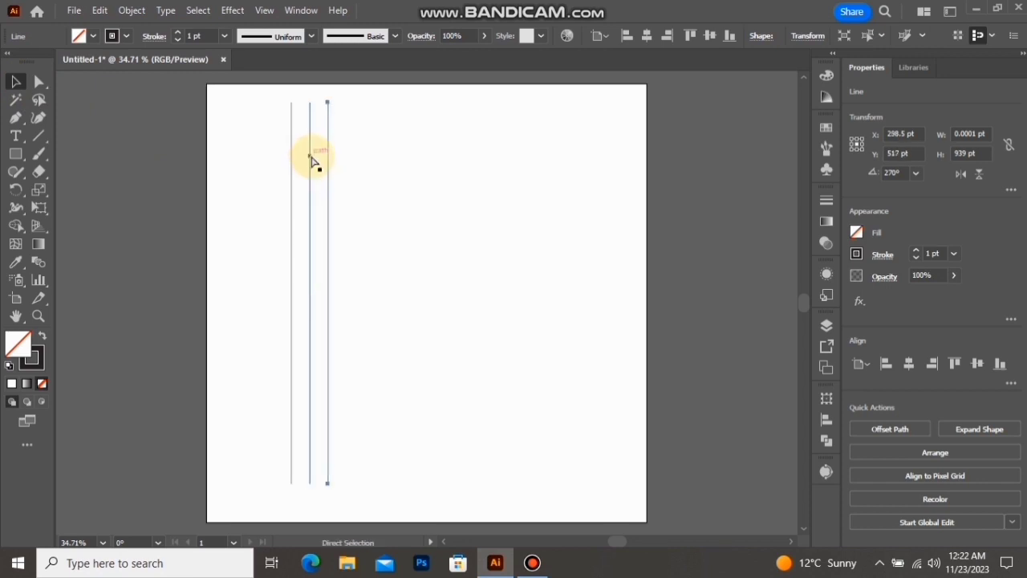
Repeat the last duplicate transformation of the vertical line until there are ten evenly spaced lines
{"action": "key", "text": "ctrl+d"}
{"action": "key", "text": "ctrl+d"}
{"action": "key", "text": "ctrl+d"}
{"action": "key", "text": "ctrl+d"}
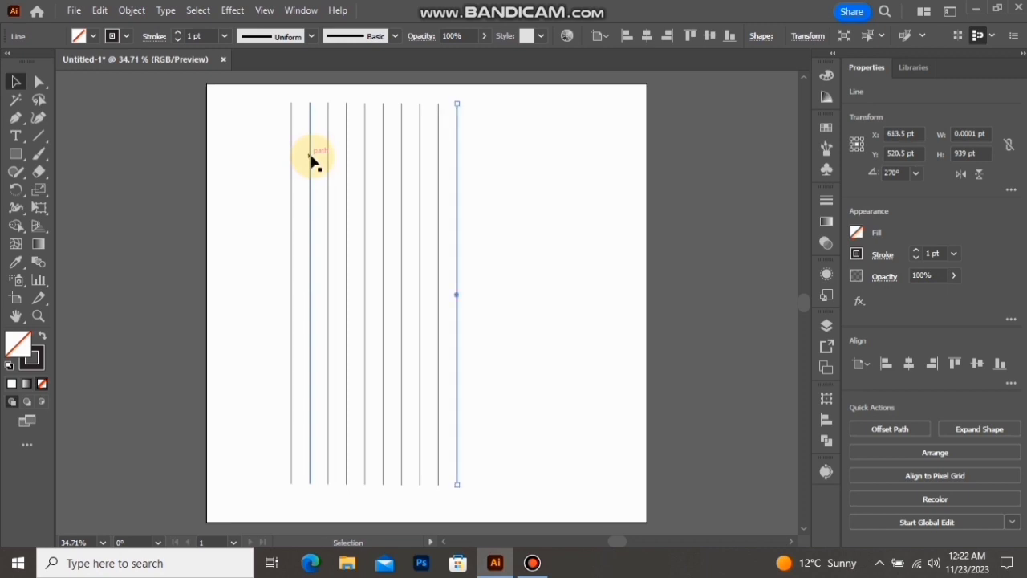
Group all ten vertical lines and centre the group horizontally and vertically on the artboard
{"action": "left_click_drag", "start_coordinate": [475, 226], "coordinate": [321, 242]}
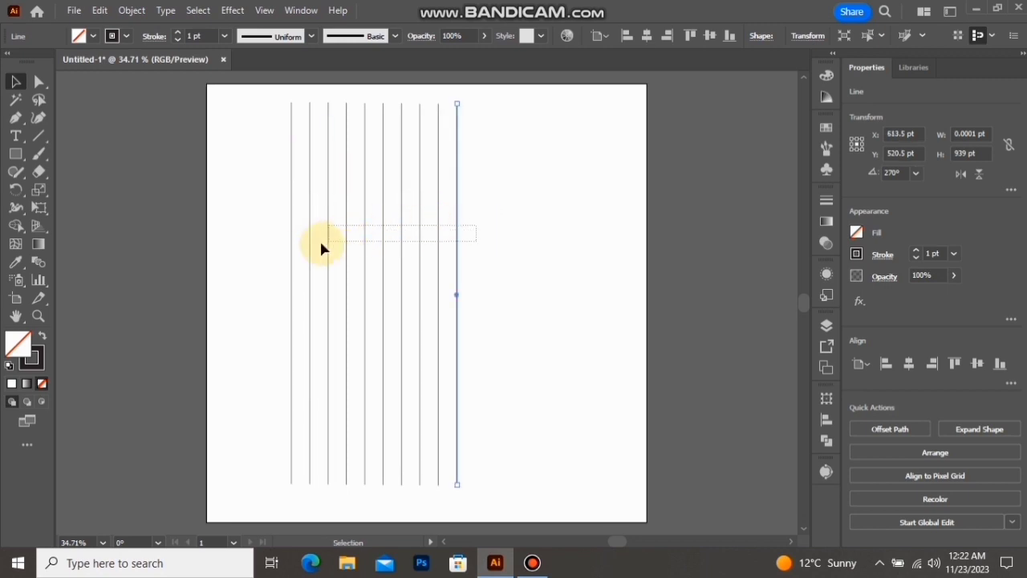
{"action": "left_click_drag", "start_coordinate": [277, 275], "coordinate": [278, 273]}
{"action": "right_click", "coordinate": [370, 238]}
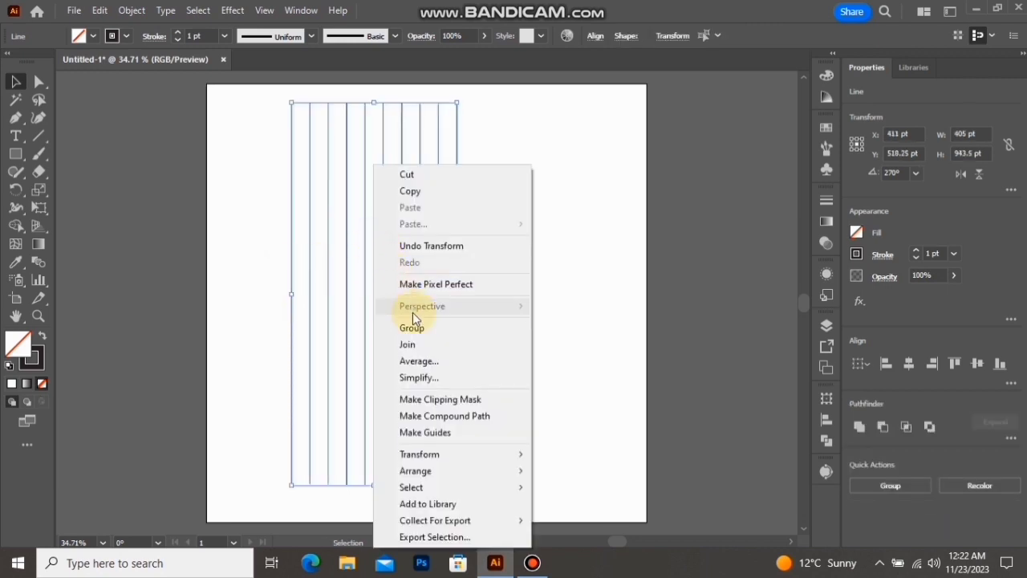
{"action": "left_click", "coordinate": [424, 330]}
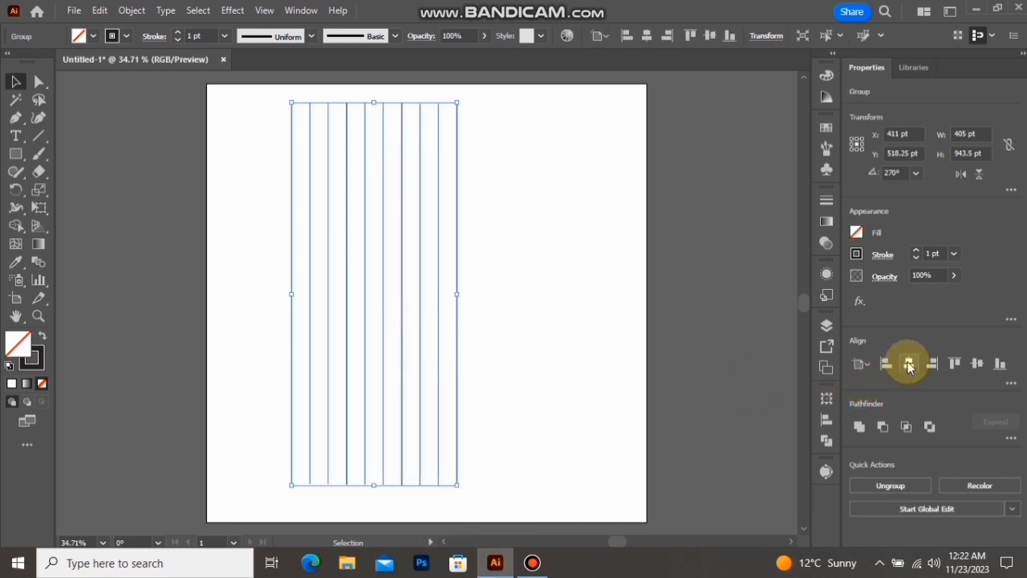
{"action": "left_click", "coordinate": [910, 362]}
{"action": "left_click", "coordinate": [976, 363]}
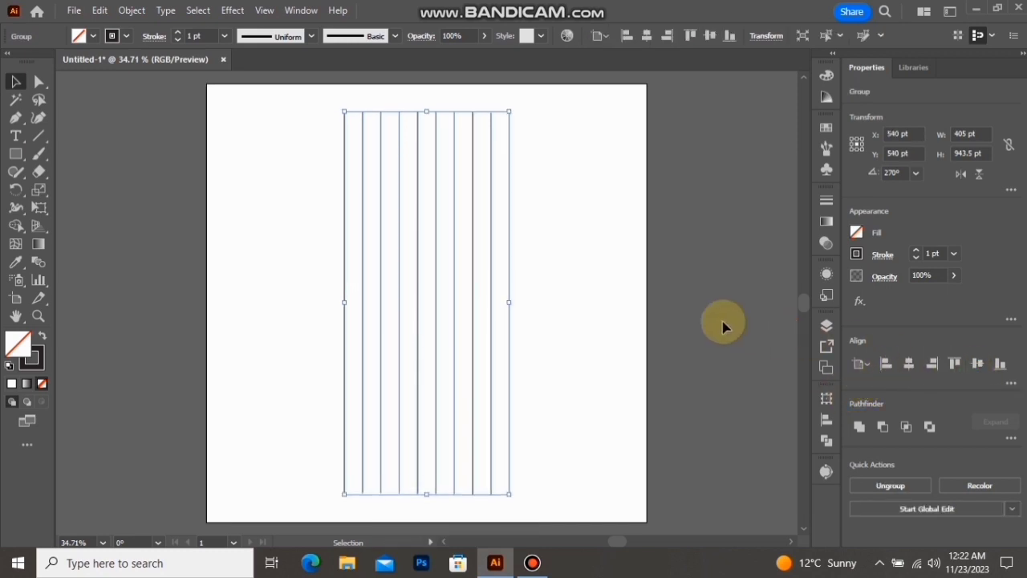
Create a copy of the line group rotated by 90° to form a crossing grid
{"action": "right_click", "coordinate": [438, 269]}
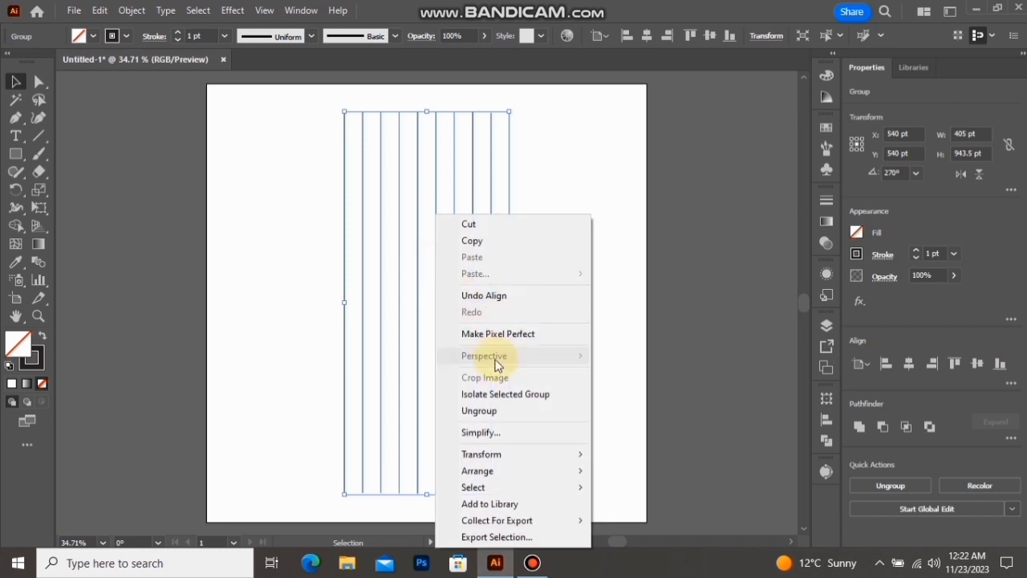
{"action": "mouse_move", "coordinate": [533, 462]}
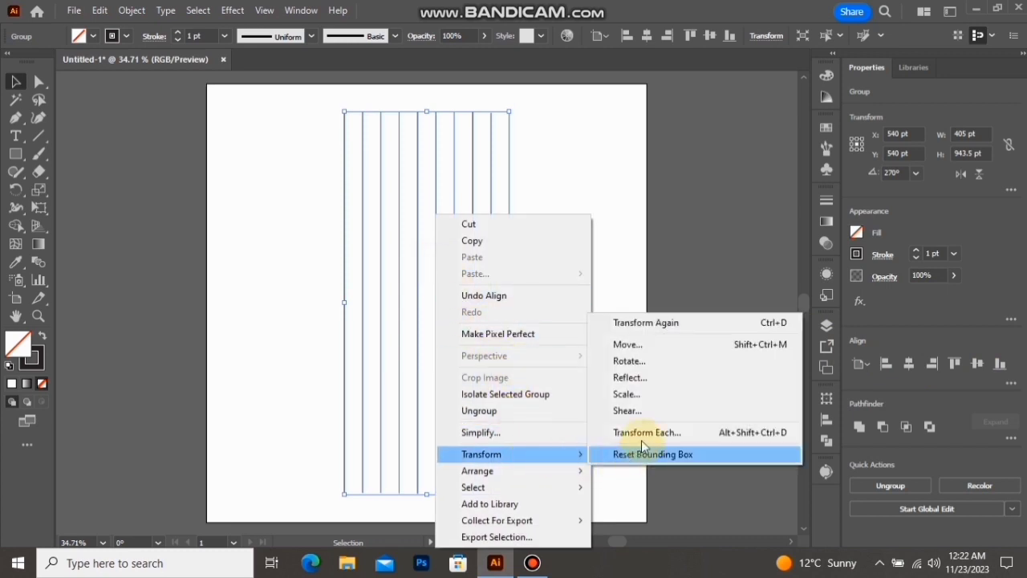
{"action": "left_click", "coordinate": [644, 362]}
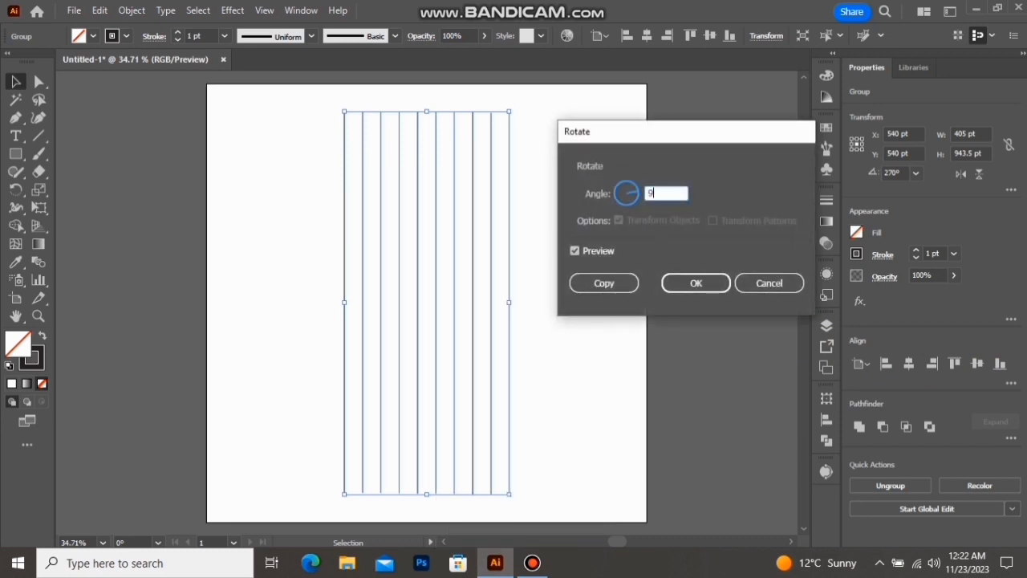
{"action": "left_click", "coordinate": [616, 288]}
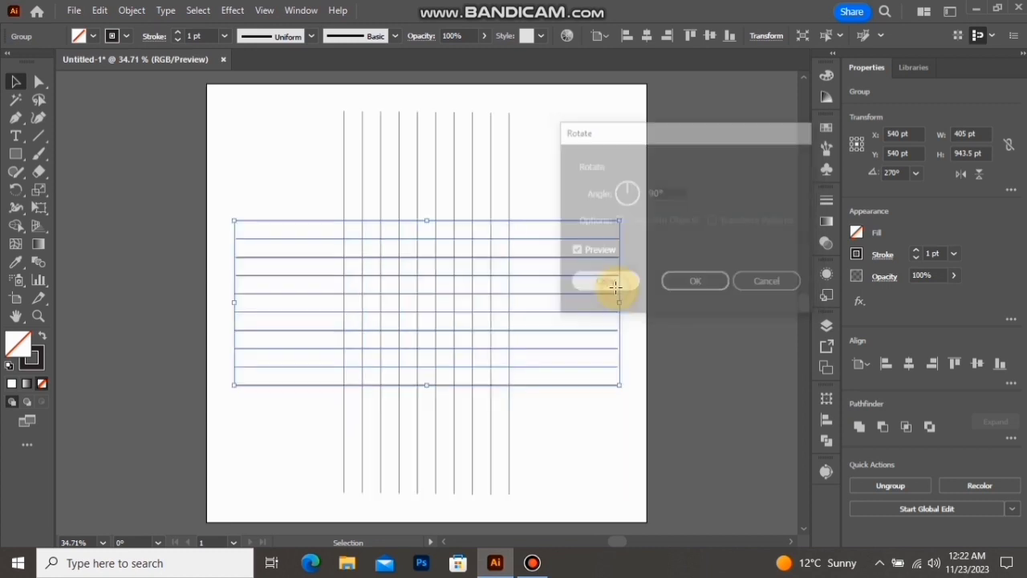
{"action": "left_click", "coordinate": [556, 205]}
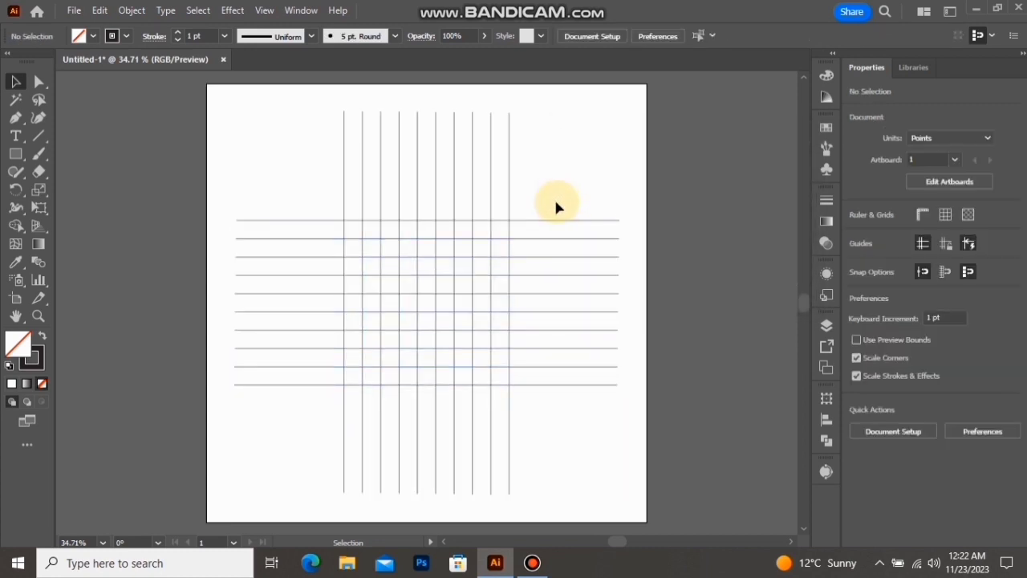
Draw a 405 pt circle with the Ellipse tool, spanning the square grid area from corner to corner
{"action": "left_click", "coordinate": [18, 155]}
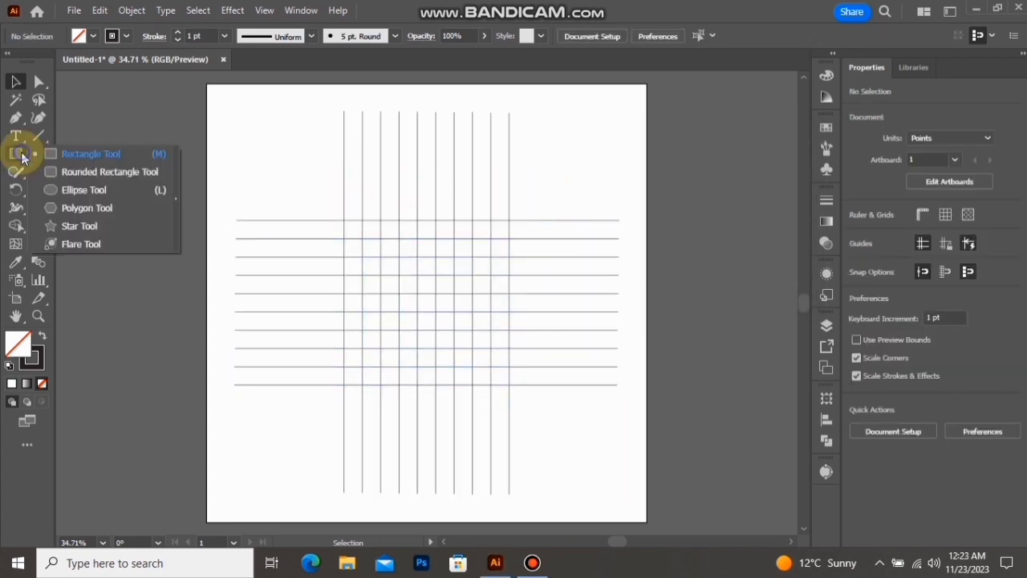
{"action": "left_click", "coordinate": [89, 192]}
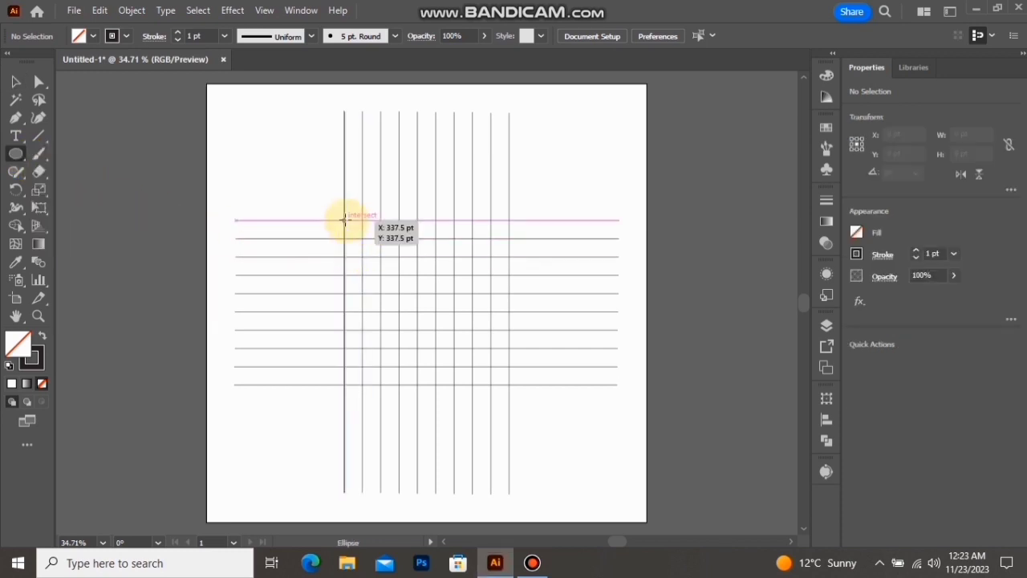
{"action": "left_click_drag", "start_coordinate": [345, 219], "coordinate": [473, 384]}
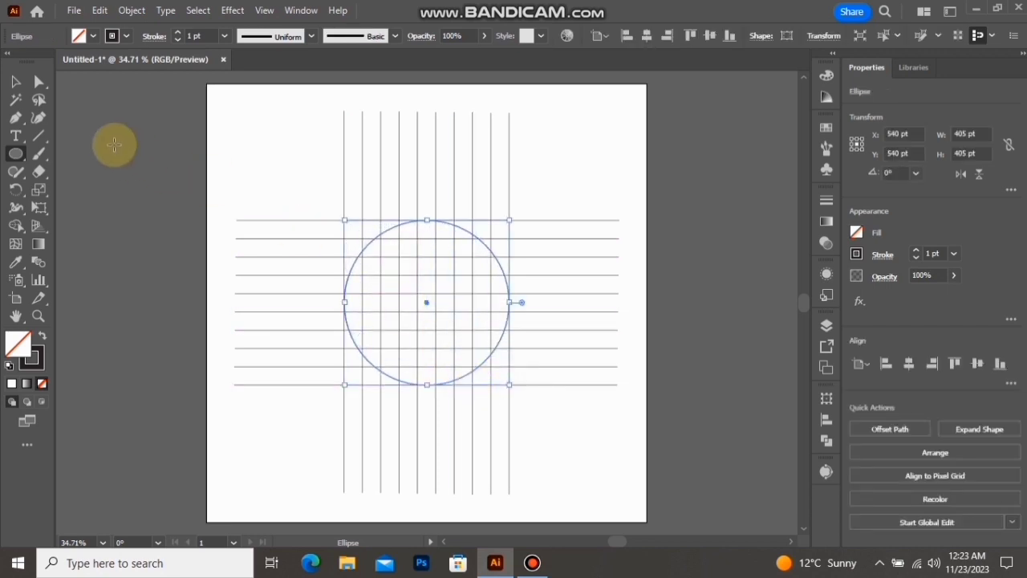
{"action": "left_click", "coordinate": [17, 83]}
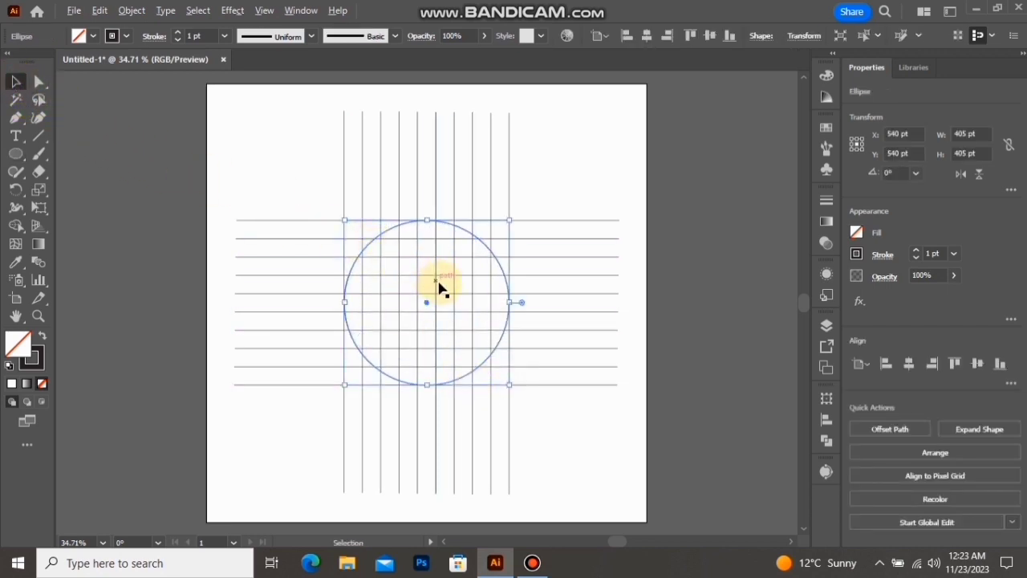
Create an inner circle by offsetting the 405 pt circle's path by -45 pt with Miter joins
{"action": "scroll", "coordinate": [438, 280], "scroll_direction": "up", "scroll_amount": 2}
{"action": "scroll", "coordinate": [440, 286], "scroll_direction": "down", "scroll_amount": 1}
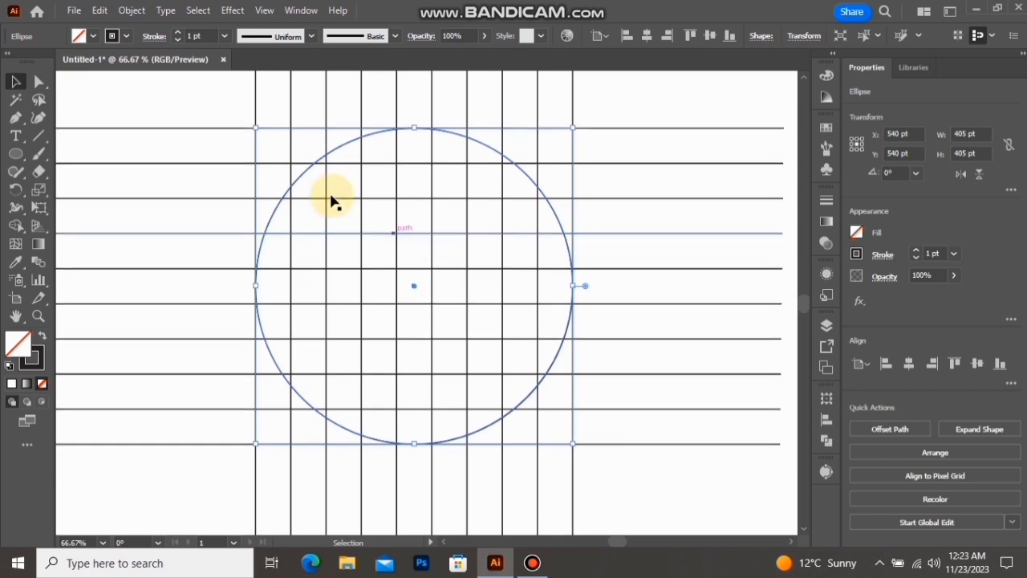
{"action": "left_click", "coordinate": [130, 13]}
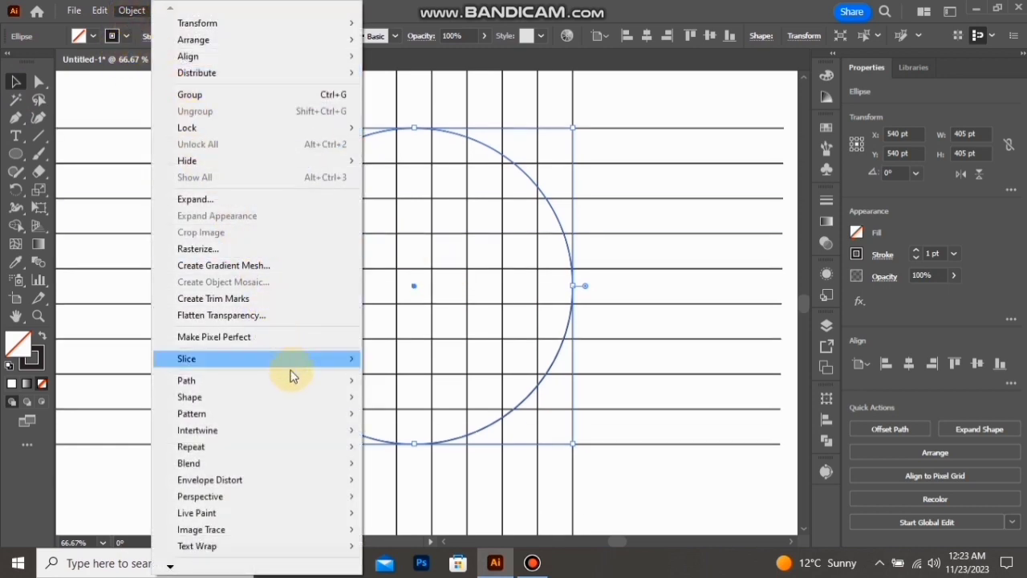
{"action": "mouse_move", "coordinate": [294, 379]}
{"action": "left_click", "coordinate": [436, 435]}
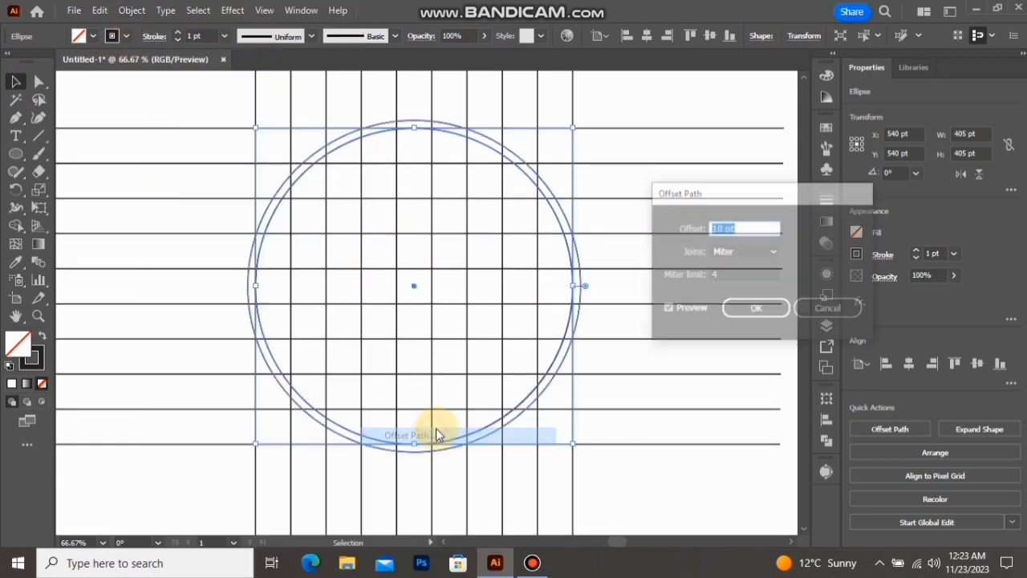
{"action": "scroll", "coordinate": [753, 230], "scroll_direction": "down", "scroll_amount": 13}
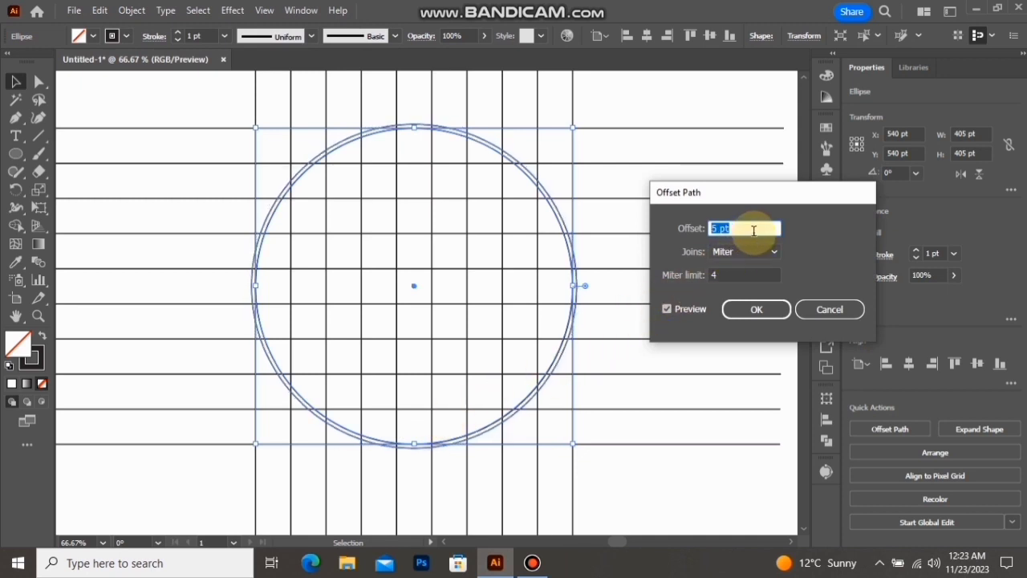
{"action": "scroll", "coordinate": [754, 228], "scroll_direction": "down", "scroll_amount": 20}
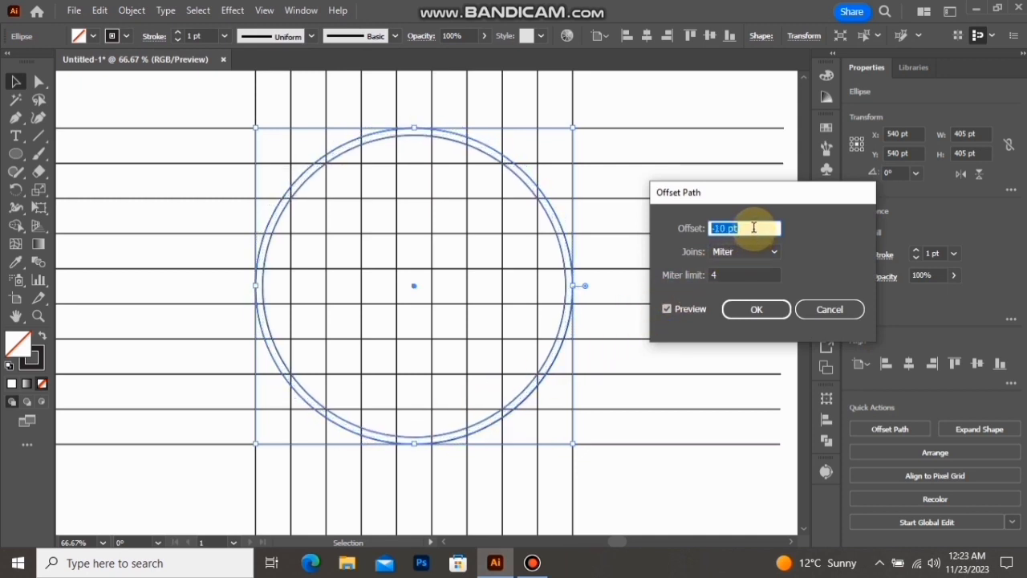
{"action": "scroll", "coordinate": [752, 228], "scroll_direction": "down", "scroll_amount": 18}
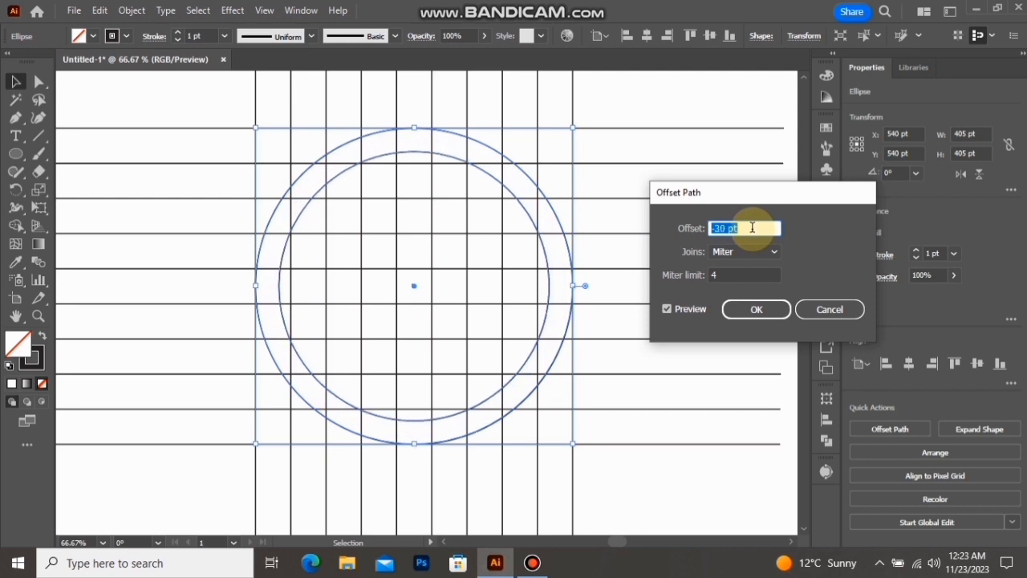
{"action": "scroll", "coordinate": [752, 228], "scroll_direction": "down", "scroll_amount": 4}
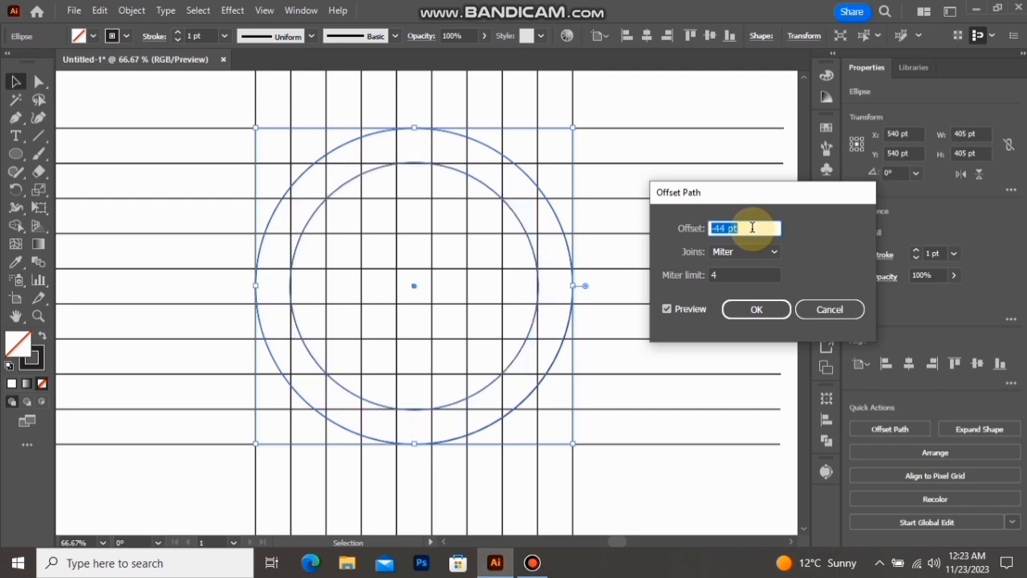
{"action": "scroll", "coordinate": [753, 228], "scroll_direction": "up", "scroll_amount": 1}
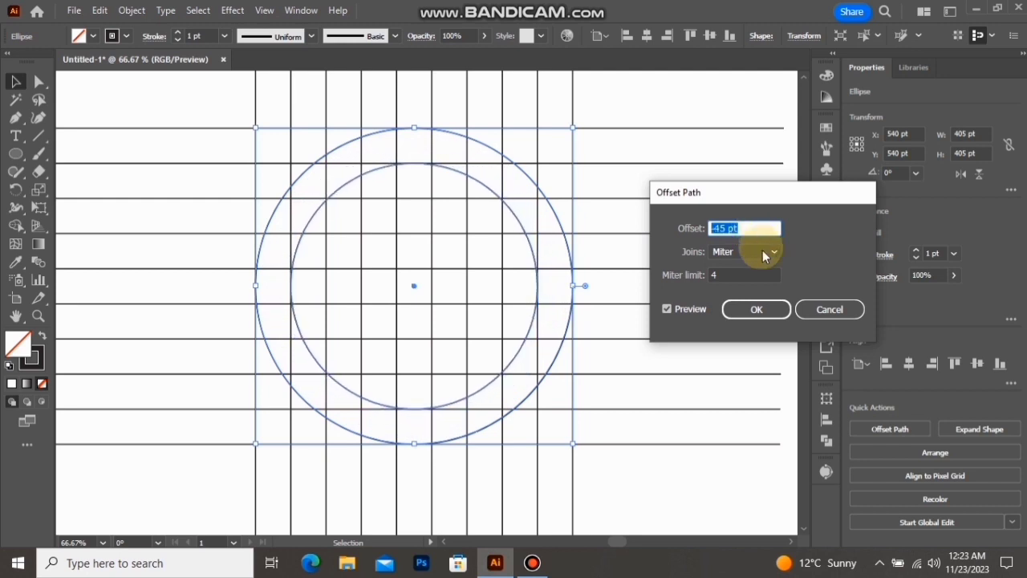
{"action": "left_click", "coordinate": [766, 309]}
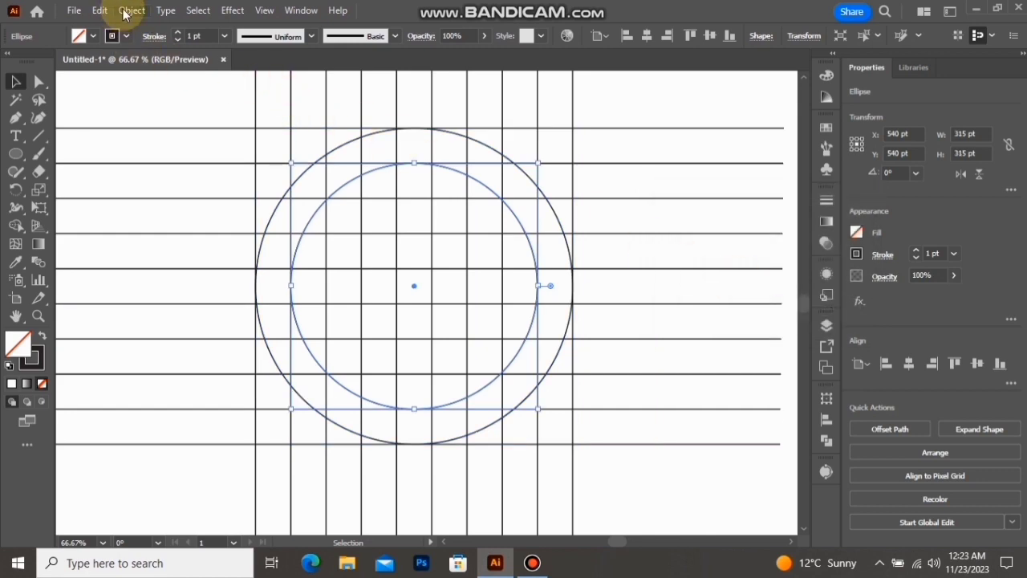
Offset the path of the selected second circle by -45 pt to add a third concentric circle
{"action": "left_click", "coordinate": [128, 11]}
{"action": "mouse_move", "coordinate": [348, 380]}
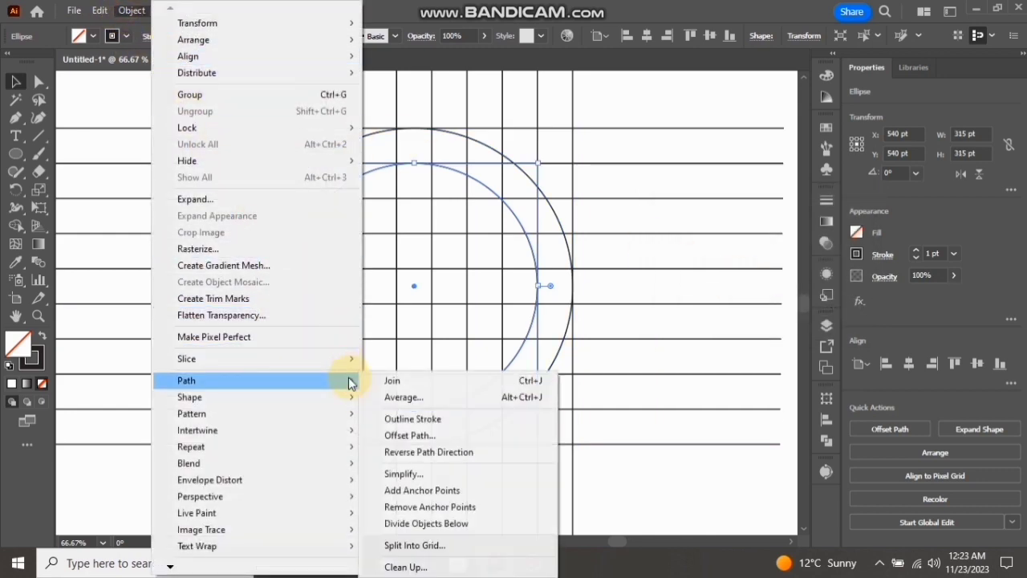
{"action": "left_click", "coordinate": [461, 434]}
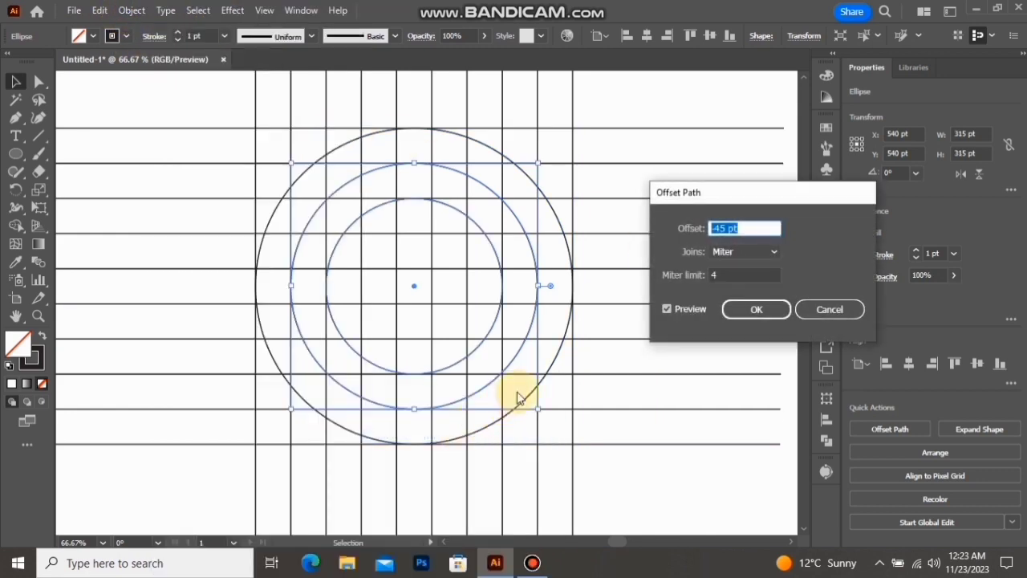
{"action": "left_click", "coordinate": [739, 310]}
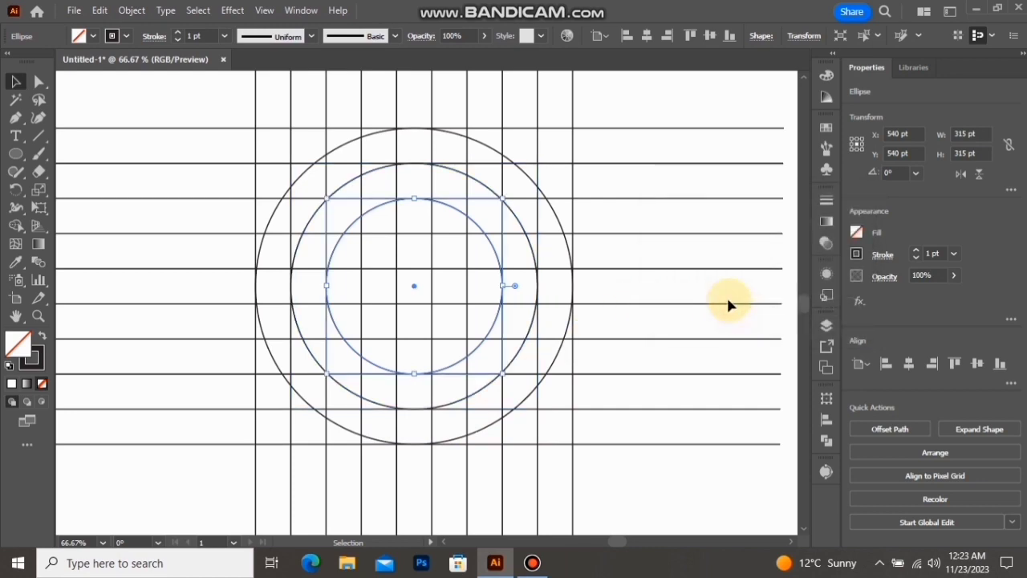
Offset the third circle's path by -45 pt to add a fourth concentric circle
{"action": "left_click", "coordinate": [132, 11]}
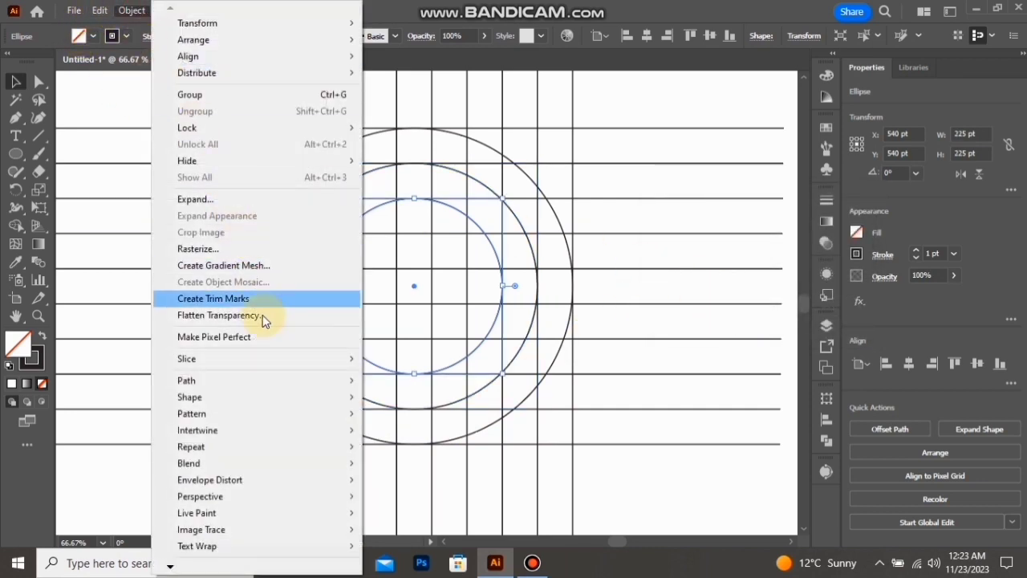
{"action": "mouse_move", "coordinate": [293, 380]}
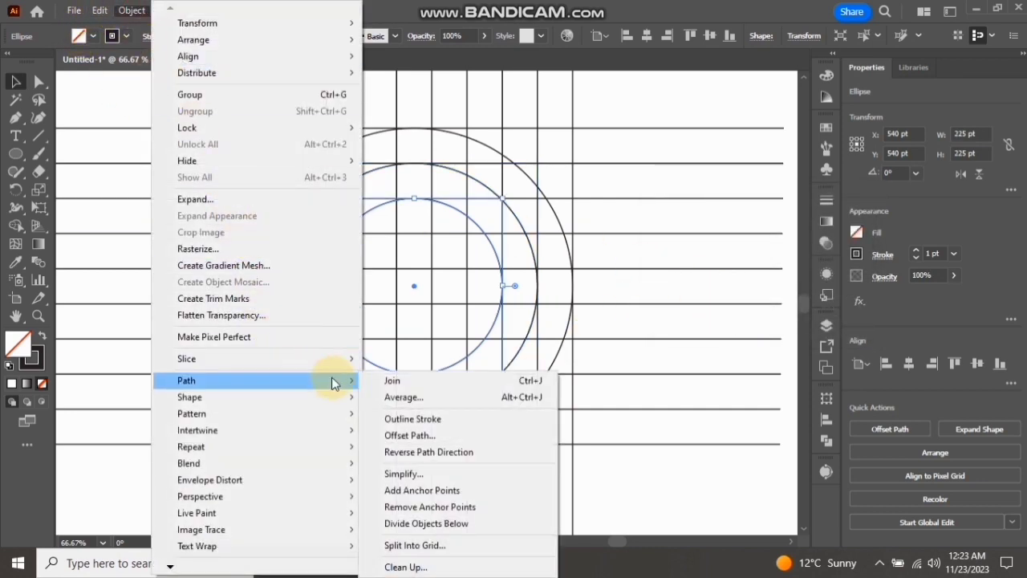
{"action": "left_click", "coordinate": [437, 433]}
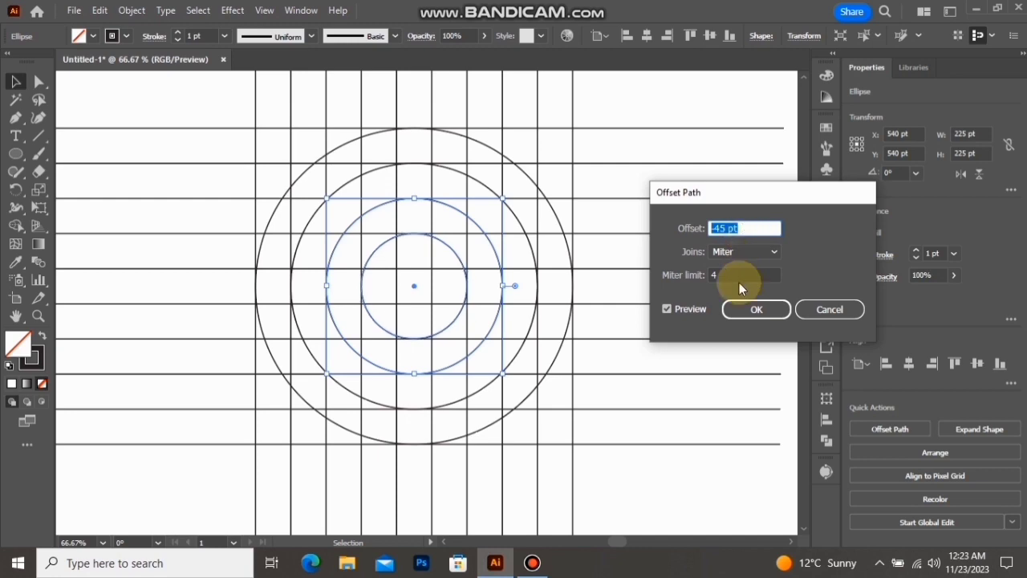
{"action": "left_click", "coordinate": [753, 308]}
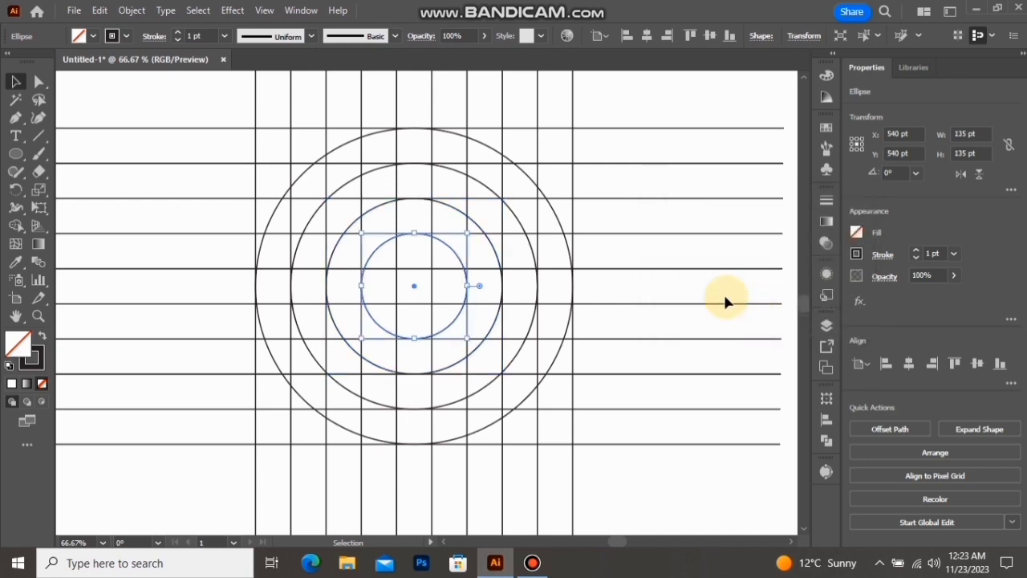
Offset the fourth circle's path by -45 pt to add the smallest circle at the grid's centre
{"action": "left_click", "coordinate": [132, 10]}
{"action": "mouse_move", "coordinate": [306, 383]}
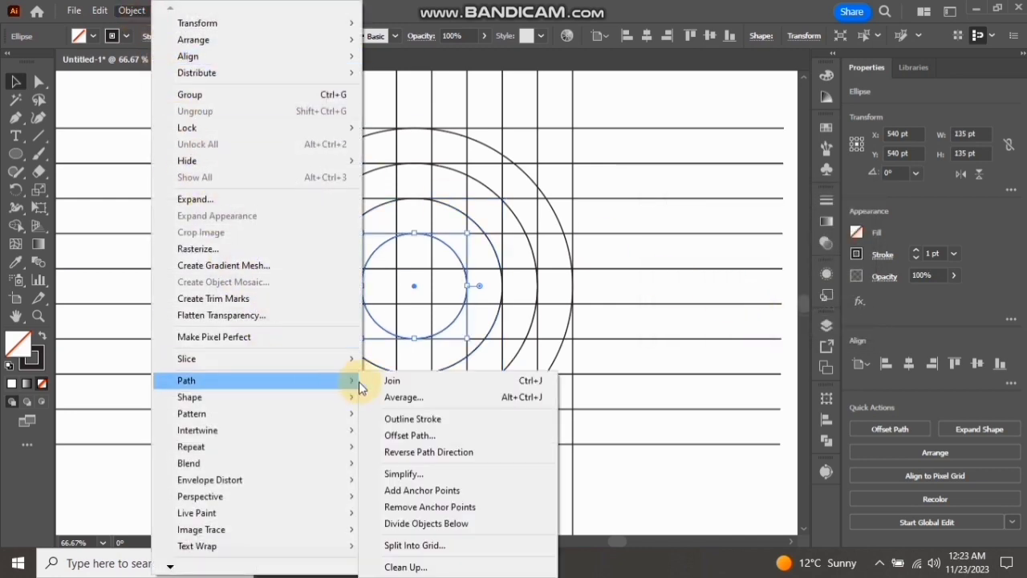
{"action": "left_click", "coordinate": [411, 435]}
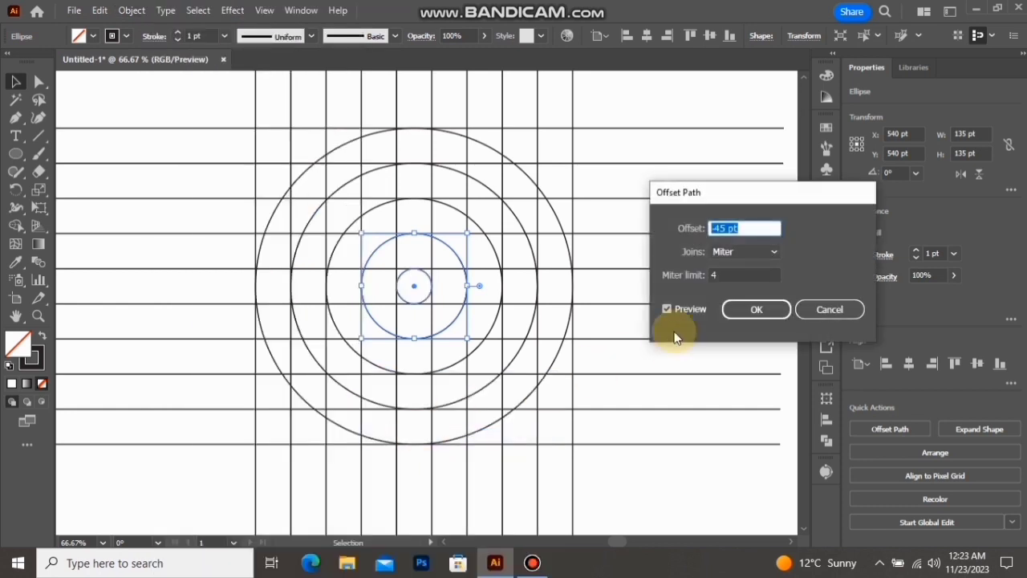
{"action": "left_click", "coordinate": [666, 309]}
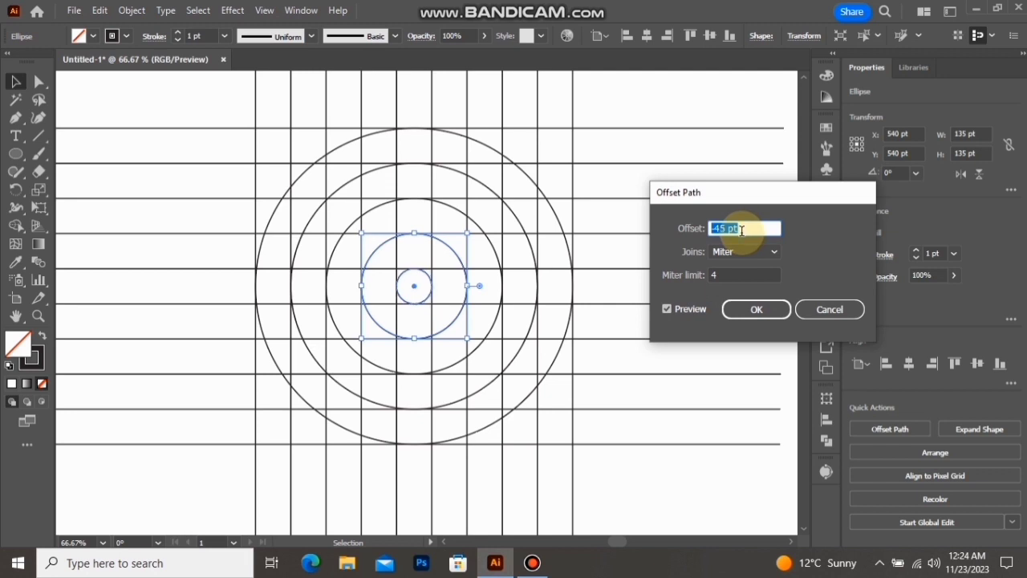
{"action": "left_click", "coordinate": [755, 313]}
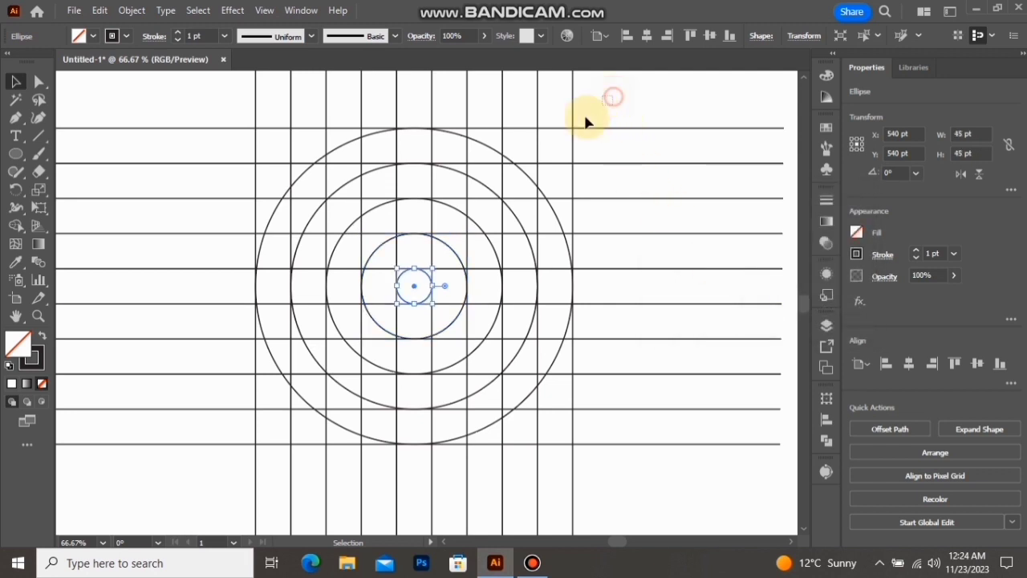
Select the whole grid and, with Shape Builder set to black fill and no stroke, merge the central column from the outer circle's top through the innermost circle
{"action": "left_click_drag", "start_coordinate": [586, 121], "coordinate": [191, 470]}
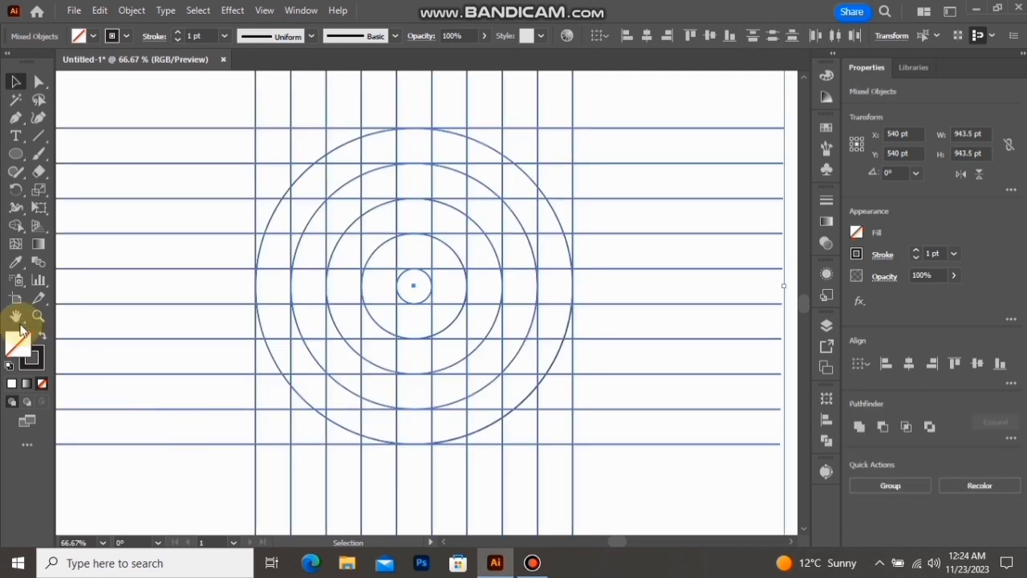
{"action": "left_click", "coordinate": [15, 226]}
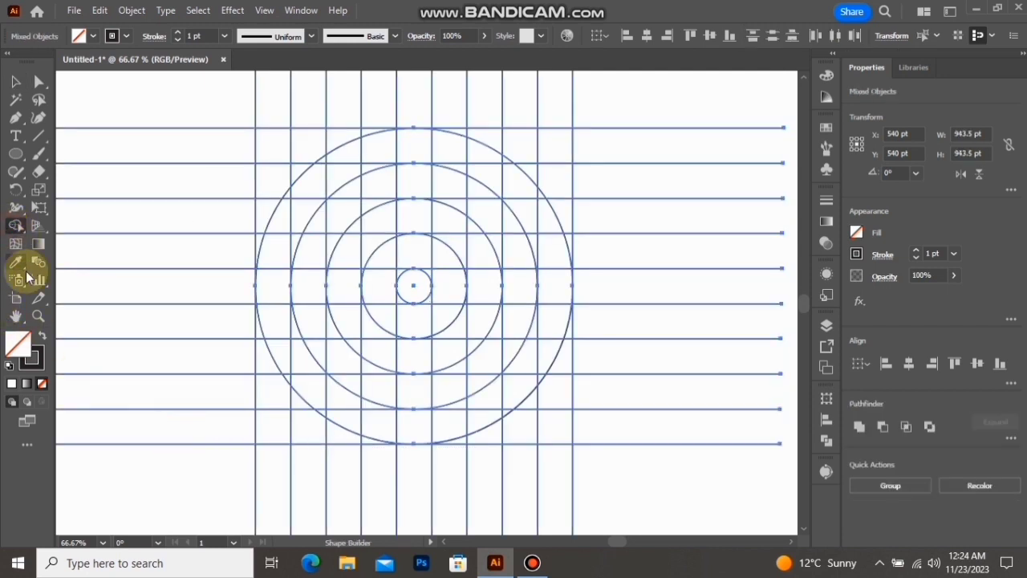
{"action": "left_click", "coordinate": [41, 333]}
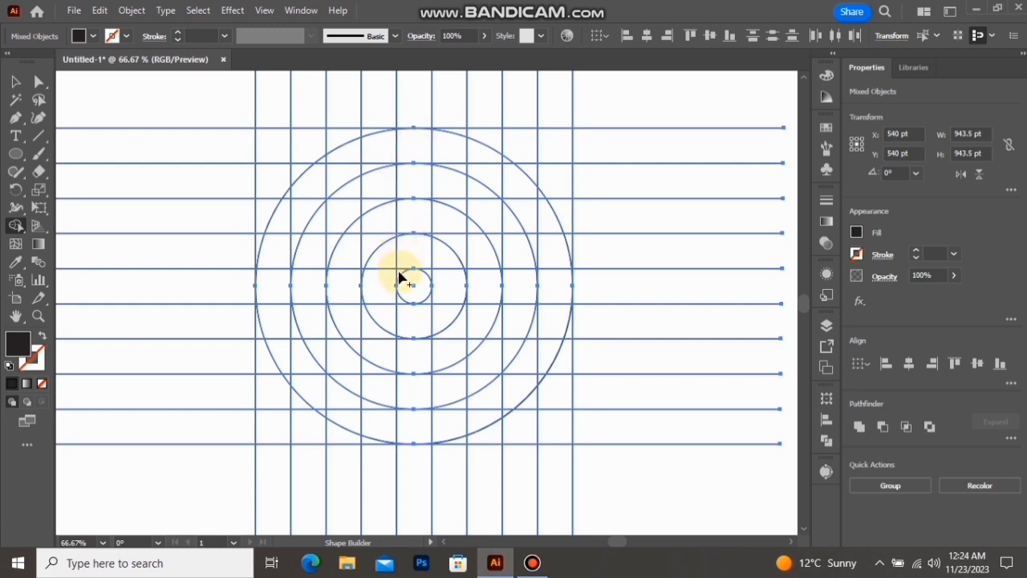
{"action": "left_click_drag", "start_coordinate": [417, 155], "coordinate": [416, 216]}
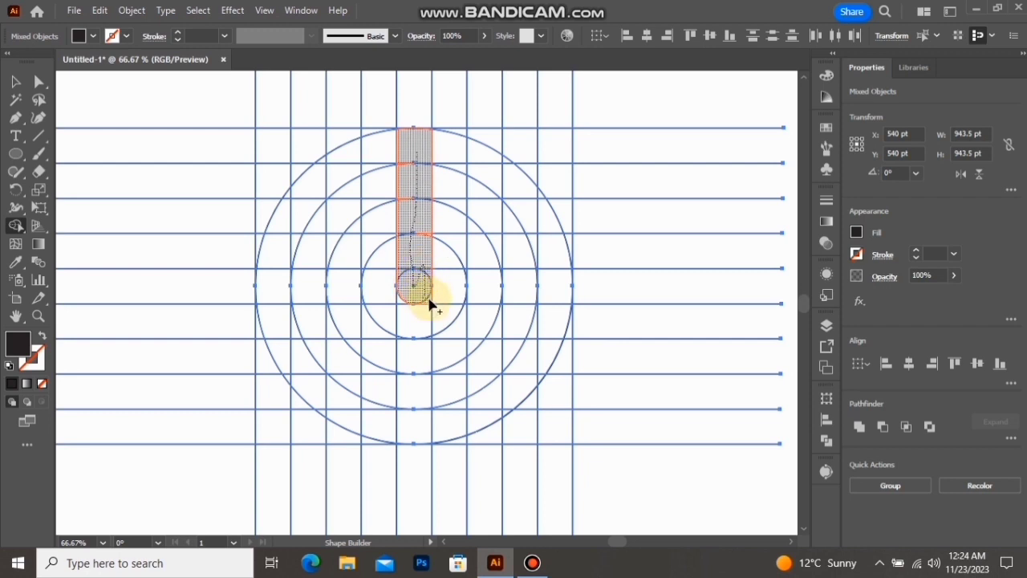
{"action": "left_click_drag", "start_coordinate": [423, 265], "coordinate": [413, 195]}
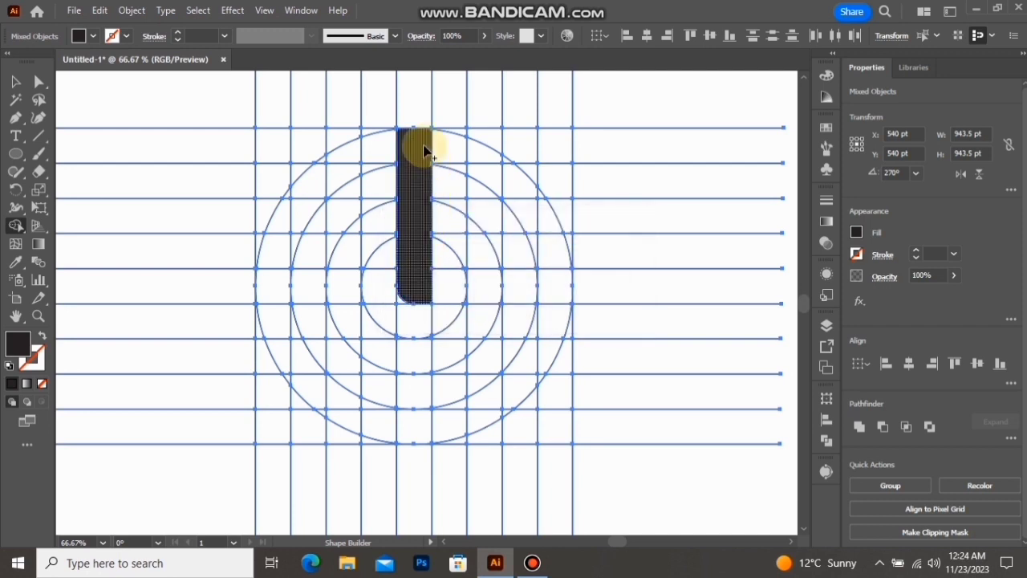
Extend the black shape along the top row, down the right column and around the outermost ring band, ending just before the central column
{"action": "mouse_move", "coordinate": [425, 151]}
{"action": "left_mouse_down"}
{"action": "mouse_move", "coordinate": [488, 134]}
{"action": "mouse_move", "coordinate": [458, 134]}
{"action": "mouse_move", "coordinate": [550, 146]}
{"action": "mouse_move", "coordinate": [503, 163]}
{"action": "mouse_move", "coordinate": [559, 195]}
{"action": "mouse_move", "coordinate": [561, 318]}
{"action": "mouse_move", "coordinate": [520, 379]}
{"action": "left_mouse_up"}
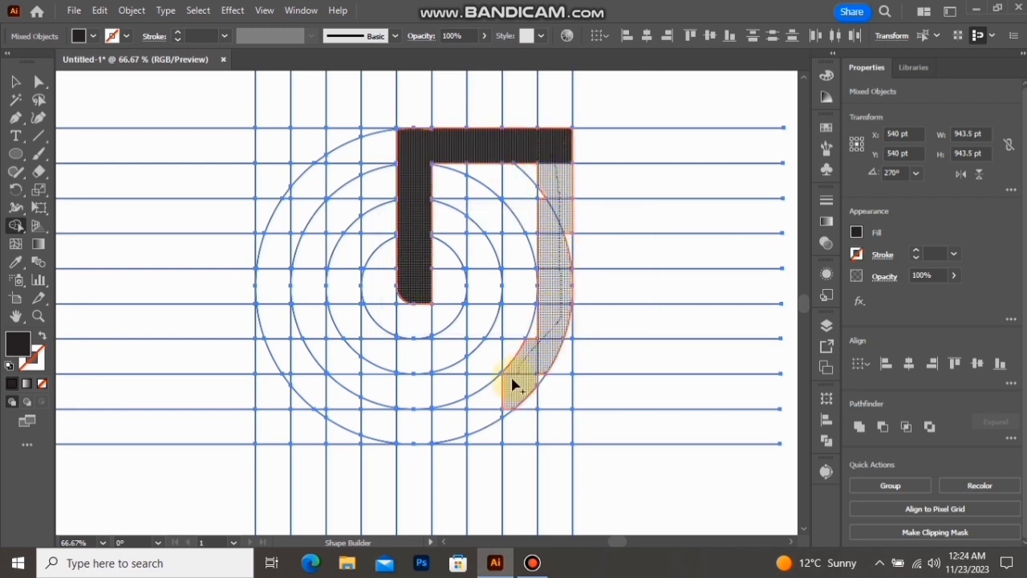
{"action": "mouse_move", "coordinate": [481, 421]}
{"action": "left_mouse_down"}
{"action": "mouse_move", "coordinate": [429, 414]}
{"action": "mouse_move", "coordinate": [472, 402]}
{"action": "mouse_move", "coordinate": [353, 408]}
{"action": "left_mouse_up"}
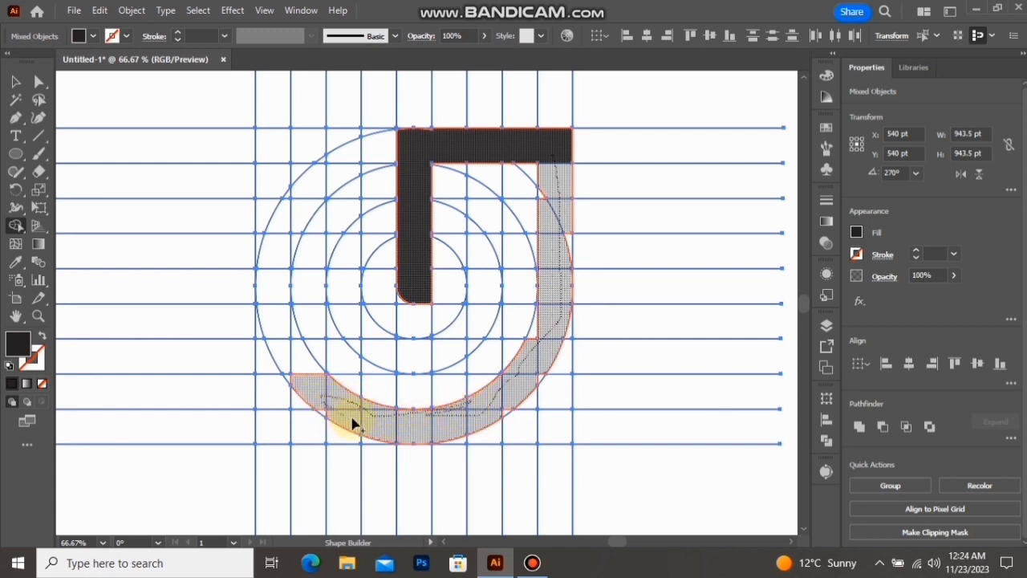
{"action": "mouse_move", "coordinate": [301, 363]}
{"action": "left_mouse_down"}
{"action": "mouse_move", "coordinate": [282, 345]}
{"action": "mouse_move", "coordinate": [281, 249]}
{"action": "mouse_move", "coordinate": [314, 195]}
{"action": "left_mouse_up"}
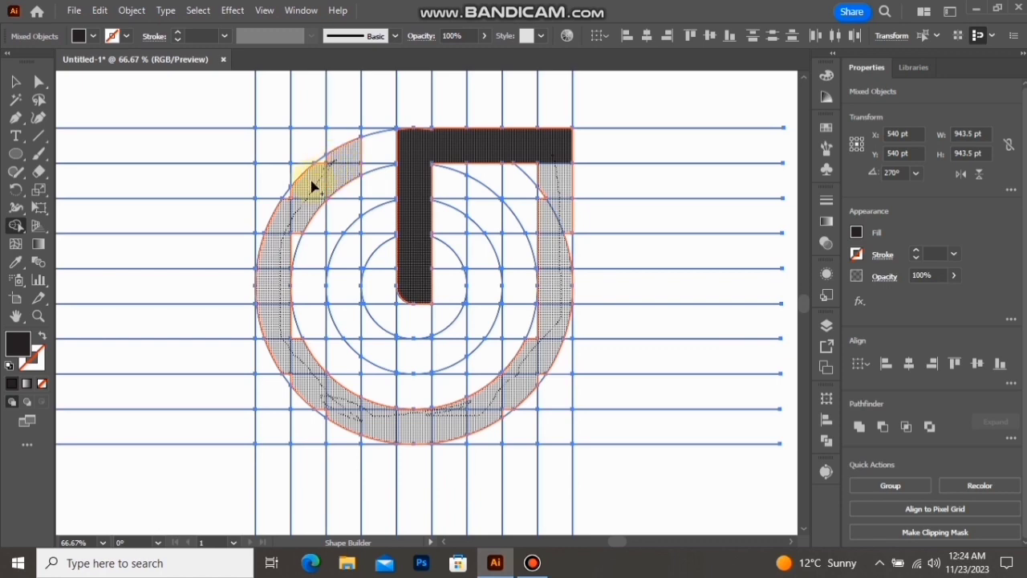
Merge the leftover slivers and corner notches along the left and upper-left edges of the black outer ring
{"action": "left_click_drag", "start_coordinate": [297, 244], "coordinate": [298, 310]}
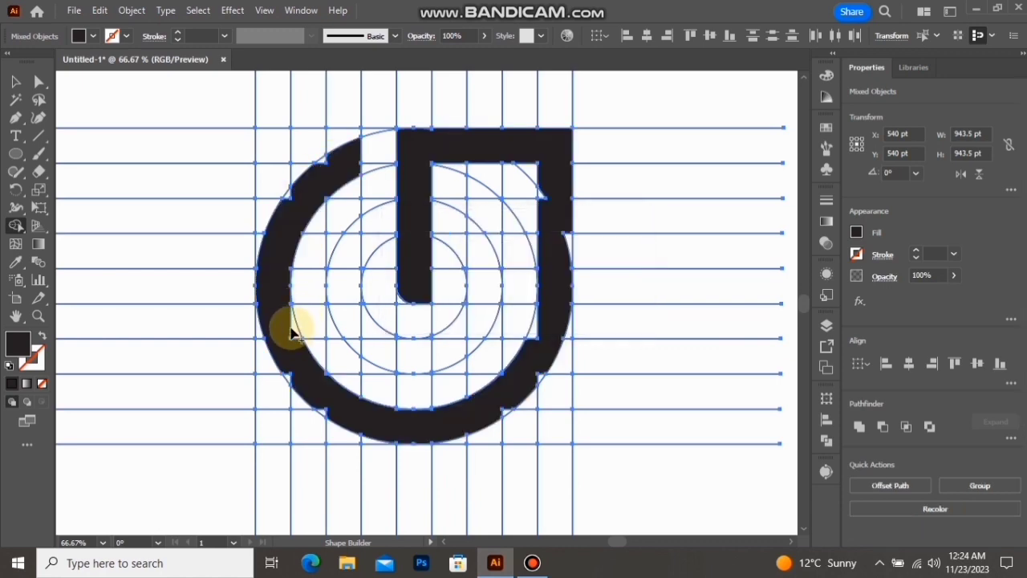
{"action": "left_click_drag", "start_coordinate": [288, 199], "coordinate": [333, 162]}
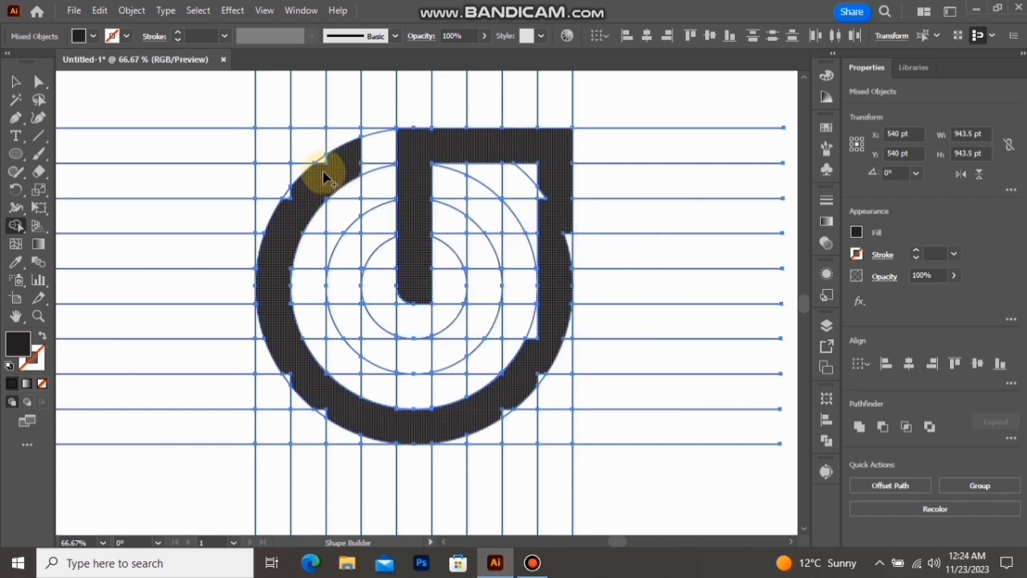
{"action": "scroll", "coordinate": [322, 171], "scroll_direction": "up", "scroll_amount": 3}
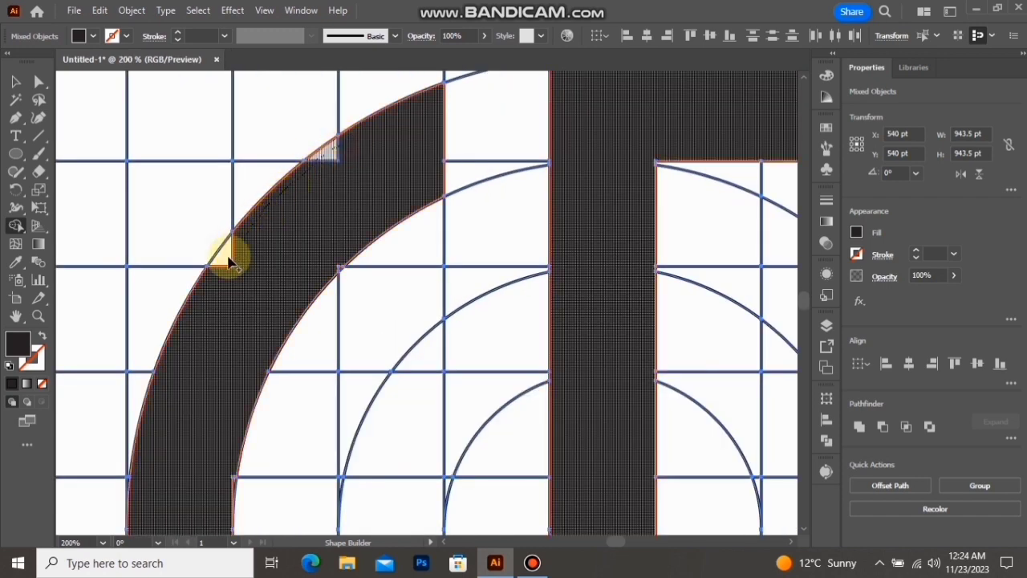
{"action": "scroll", "coordinate": [271, 270], "scroll_direction": "up", "scroll_amount": 3}
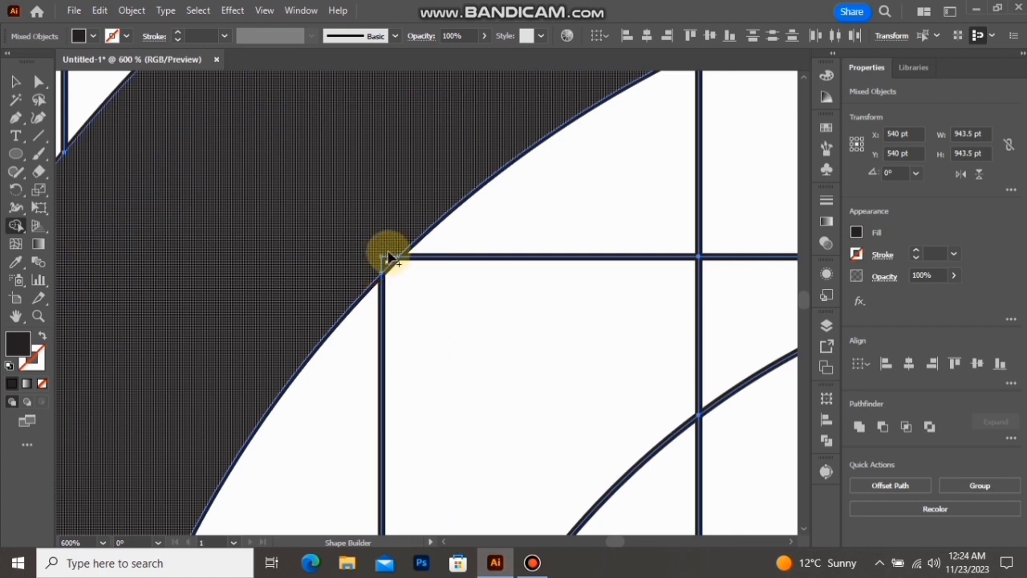
{"action": "scroll", "coordinate": [370, 270], "scroll_direction": "down", "scroll_amount": 3}
{"action": "scroll", "coordinate": [310, 211], "scroll_direction": "down", "scroll_amount": 3}
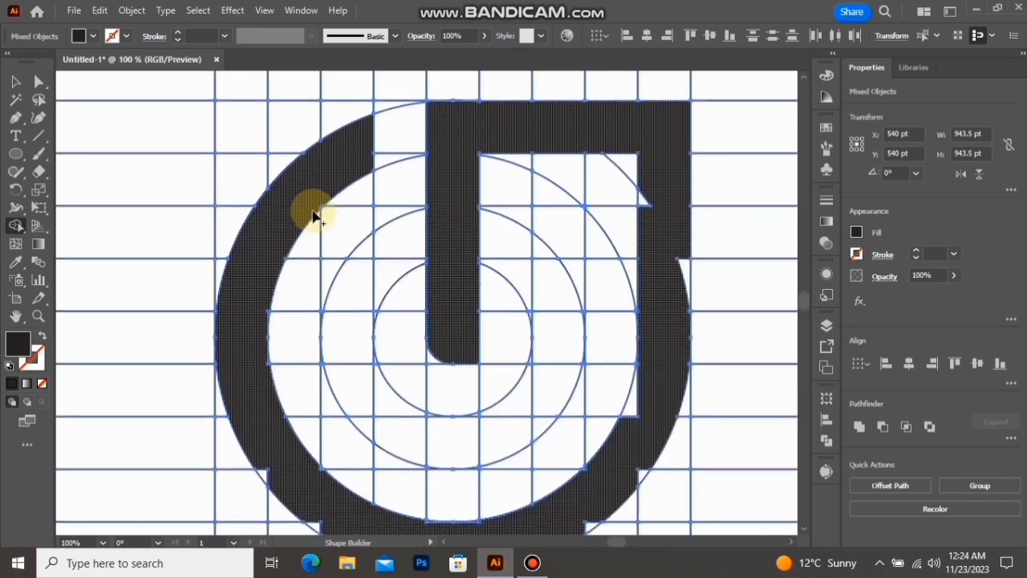
{"action": "scroll", "coordinate": [282, 284], "scroll_direction": "up", "scroll_amount": 4}
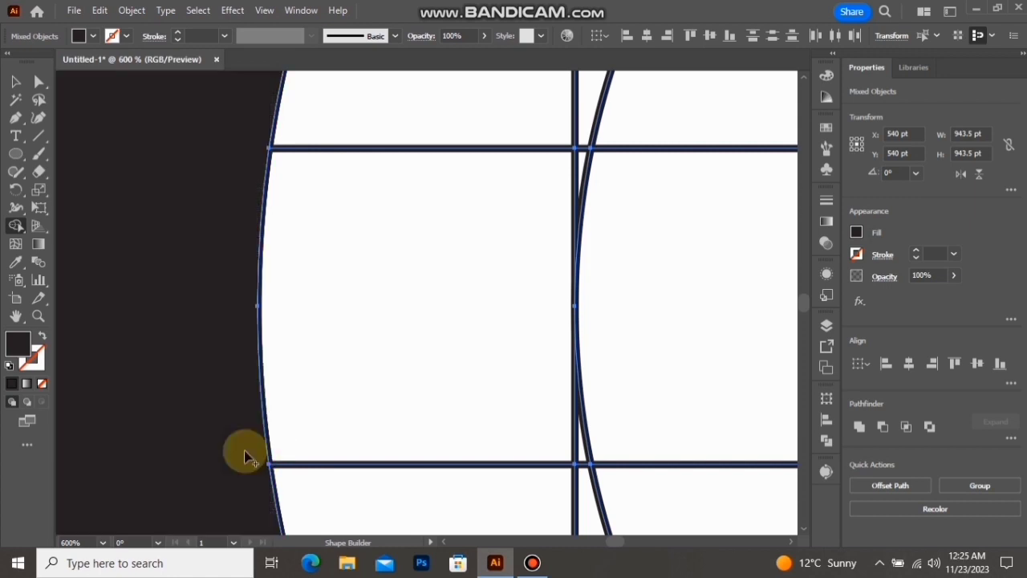
{"action": "scroll", "coordinate": [244, 450], "scroll_direction": "down", "scroll_amount": 4}
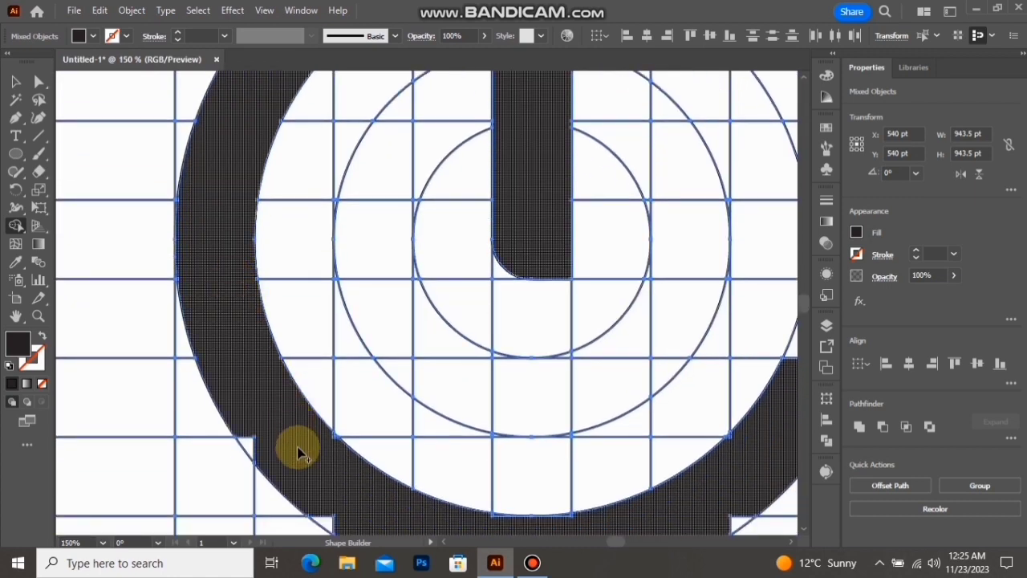
Merge the unfilled notches and inner-edge slivers along the lower-left and bottom of the outer ring into the black shape
{"action": "scroll", "coordinate": [298, 413], "scroll_direction": "up", "scroll_amount": 4}
{"action": "scroll", "coordinate": [191, 319], "scroll_direction": "down", "scroll_amount": 1}
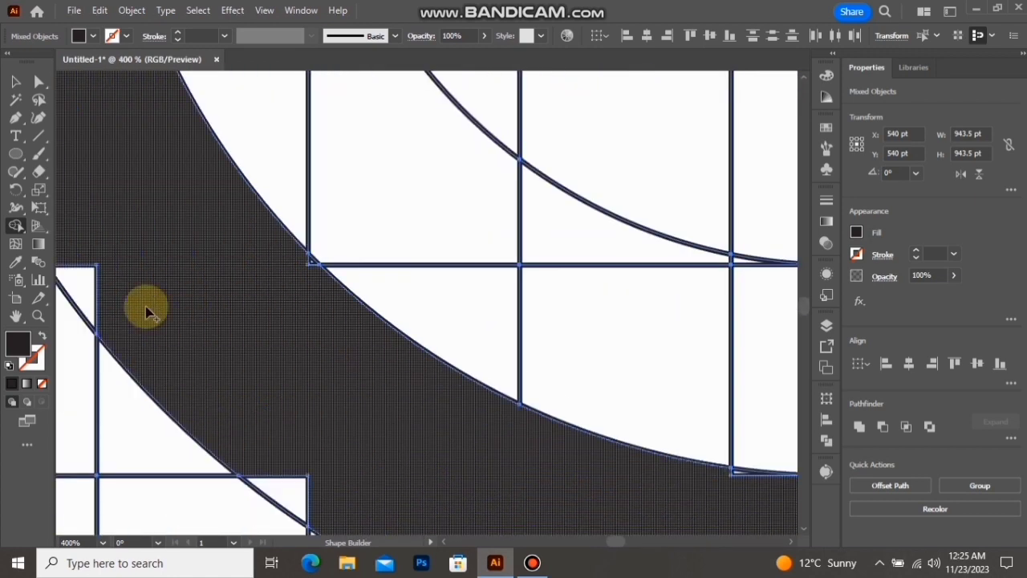
{"action": "mouse_move", "coordinate": [81, 264]}
{"action": "left_mouse_down"}
{"action": "mouse_move", "coordinate": [233, 460]}
{"action": "mouse_move", "coordinate": [296, 510]}
{"action": "left_mouse_up"}
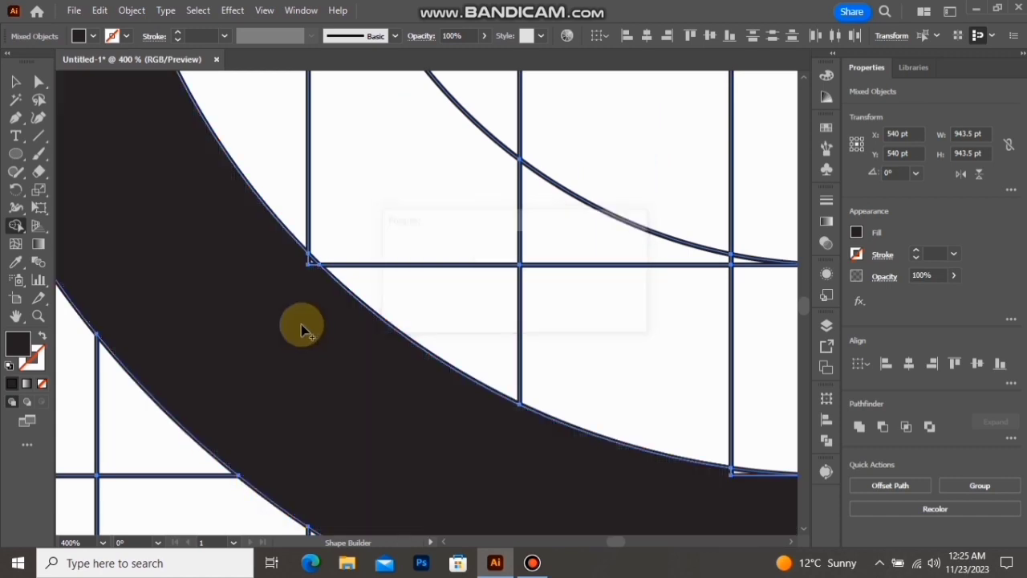
{"action": "scroll", "coordinate": [309, 261], "scroll_direction": "up", "scroll_amount": 2}
{"action": "scroll", "coordinate": [259, 270], "scroll_direction": "down", "scroll_amount": 4}
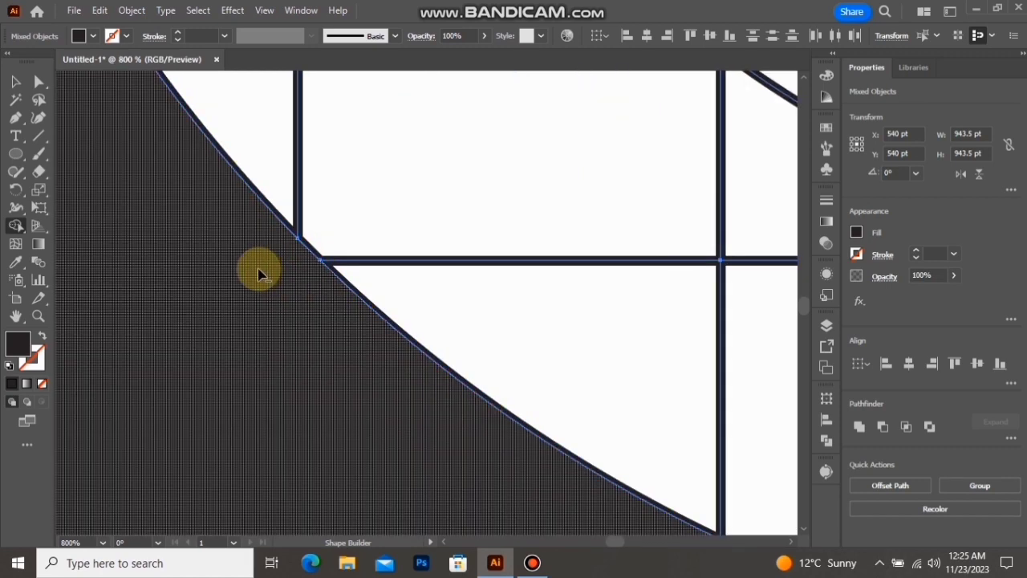
{"action": "scroll", "coordinate": [305, 329], "scroll_direction": "down", "scroll_amount": 1}
{"action": "scroll", "coordinate": [390, 335], "scroll_direction": "up", "scroll_amount": 2}
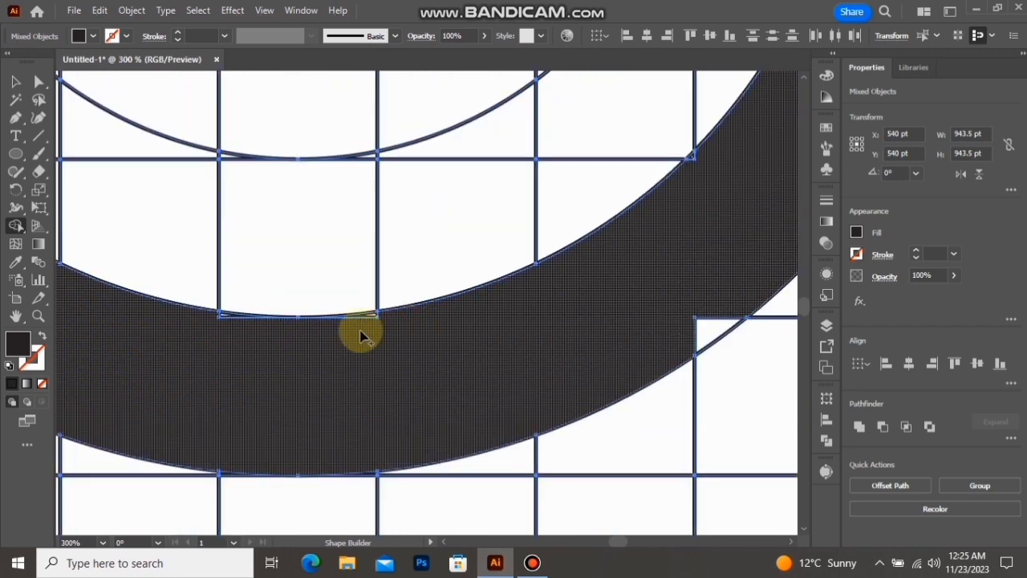
{"action": "scroll", "coordinate": [360, 334], "scroll_direction": "up", "scroll_amount": 1}
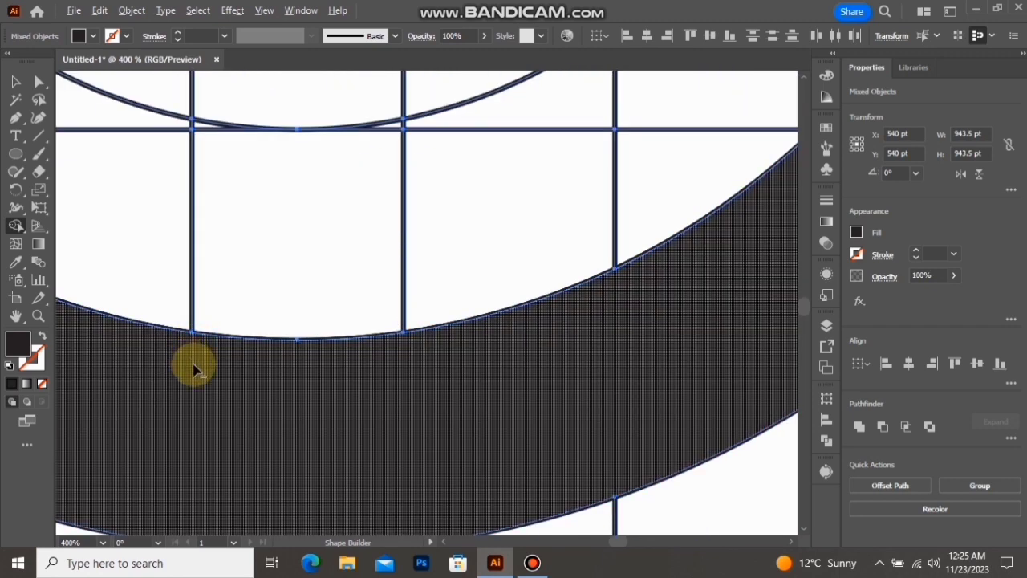
Merge the remaining notches on the inner and outer edges of the ring's lower-right part into the black shape
{"action": "scroll", "coordinate": [192, 362], "scroll_direction": "down", "scroll_amount": 3}
{"action": "scroll", "coordinate": [332, 337], "scroll_direction": "up", "scroll_amount": 2}
{"action": "mouse_move", "coordinate": [447, 255]}
{"action": "left_mouse_down"}
{"action": "mouse_move", "coordinate": [454, 224]}
{"action": "mouse_move", "coordinate": [427, 282]}
{"action": "mouse_move", "coordinate": [428, 329]}
{"action": "mouse_move", "coordinate": [460, 349]}
{"action": "mouse_move", "coordinate": [455, 366]}
{"action": "mouse_move", "coordinate": [365, 457]}
{"action": "mouse_move", "coordinate": [344, 413]}
{"action": "left_mouse_up"}
{"action": "scroll", "coordinate": [335, 362], "scroll_direction": "up", "scroll_amount": 3}
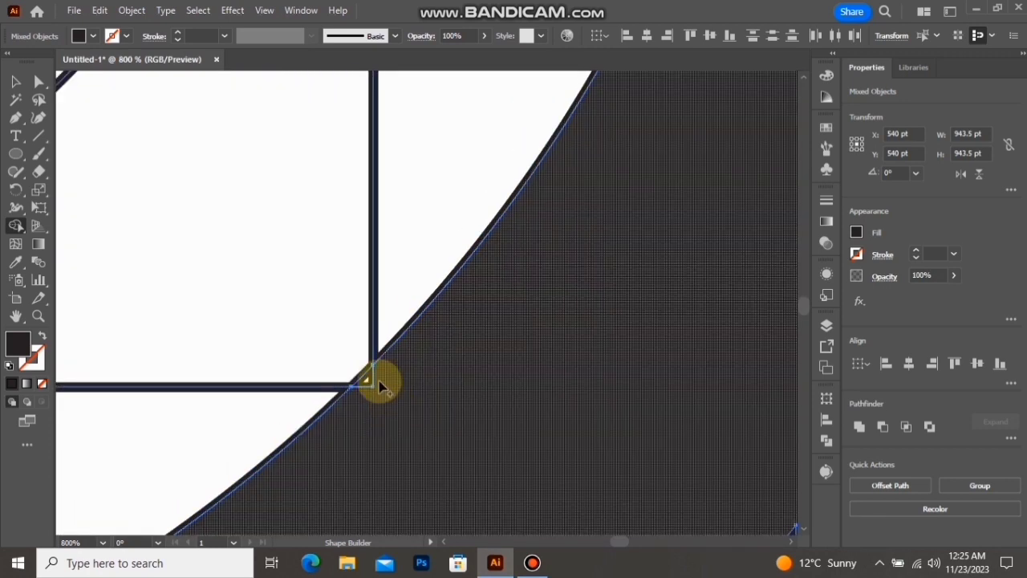
{"action": "scroll", "coordinate": [376, 419], "scroll_direction": "down", "scroll_amount": 3}
{"action": "scroll", "coordinate": [378, 424], "scroll_direction": "down", "scroll_amount": 2}
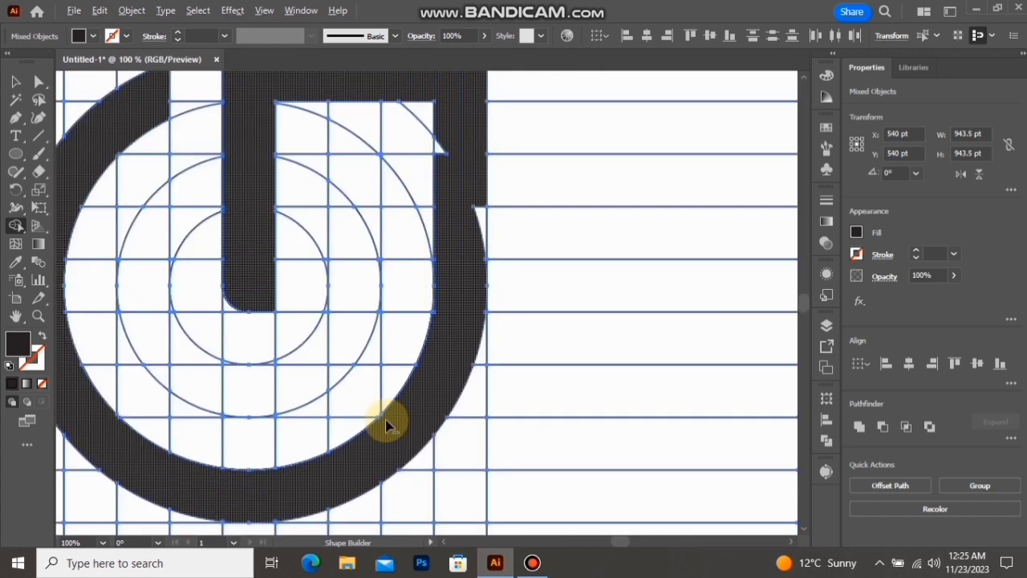
Merge the slivers and notches along both edges of the shape's right column where it meets the circular arc
{"action": "scroll", "coordinate": [419, 281], "scroll_direction": "up", "scroll_amount": 2}
{"action": "scroll", "coordinate": [434, 353], "scroll_direction": "up", "scroll_amount": 4}
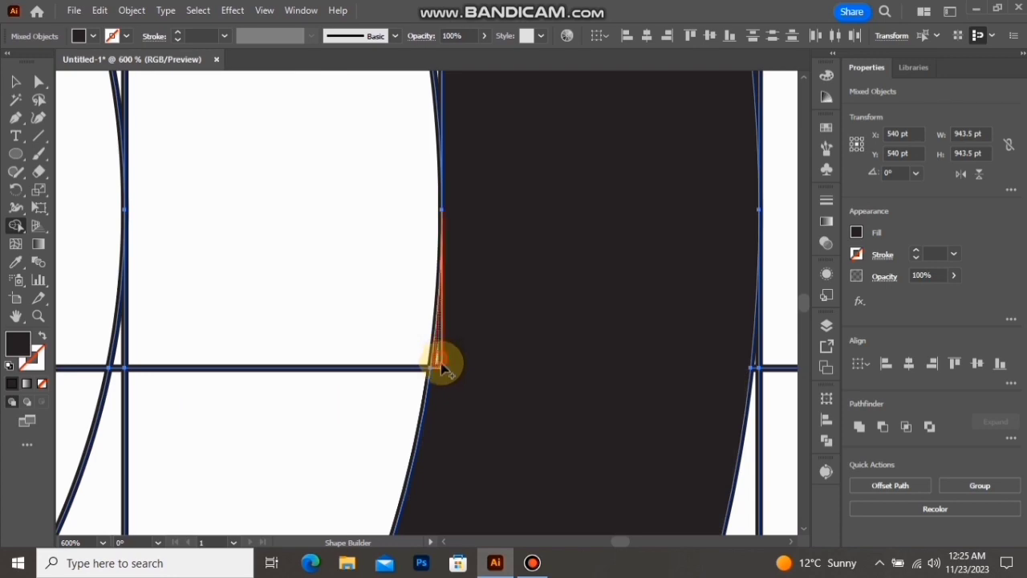
{"action": "scroll", "coordinate": [454, 374], "scroll_direction": "down", "scroll_amount": 4}
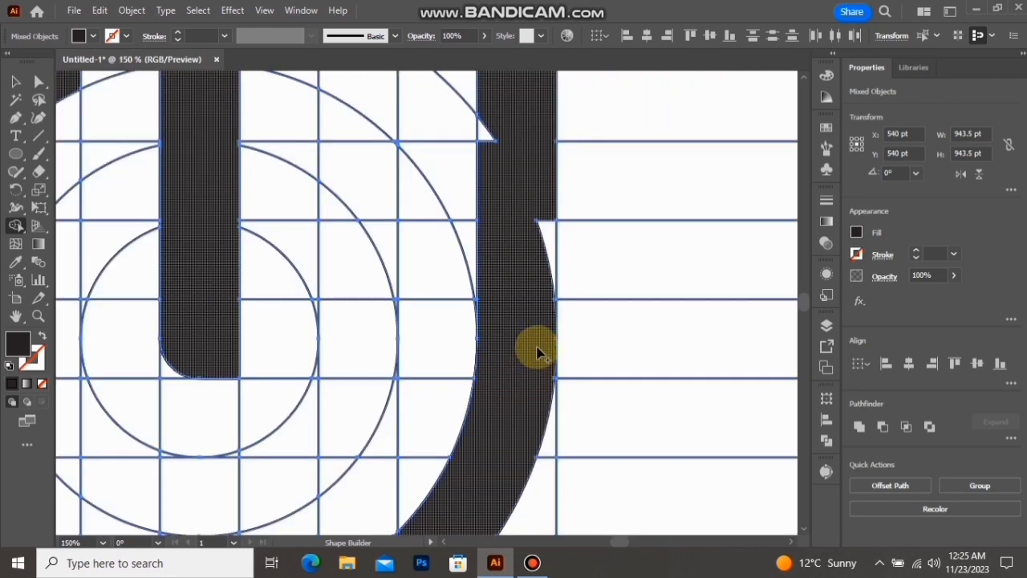
{"action": "left_click_drag", "start_coordinate": [544, 203], "coordinate": [546, 241]}
{"action": "mouse_move", "coordinate": [492, 124]}
{"action": "left_mouse_down"}
{"action": "mouse_move", "coordinate": [485, 158]}
{"action": "mouse_move", "coordinate": [509, 204]}
{"action": "left_mouse_up"}
Merge the thin unfilled slivers at the top of the central column into the black top bar
{"action": "scroll", "coordinate": [523, 218], "scroll_direction": "down", "scroll_amount": 3}
{"action": "scroll", "coordinate": [360, 140], "scroll_direction": "up", "scroll_amount": 2}
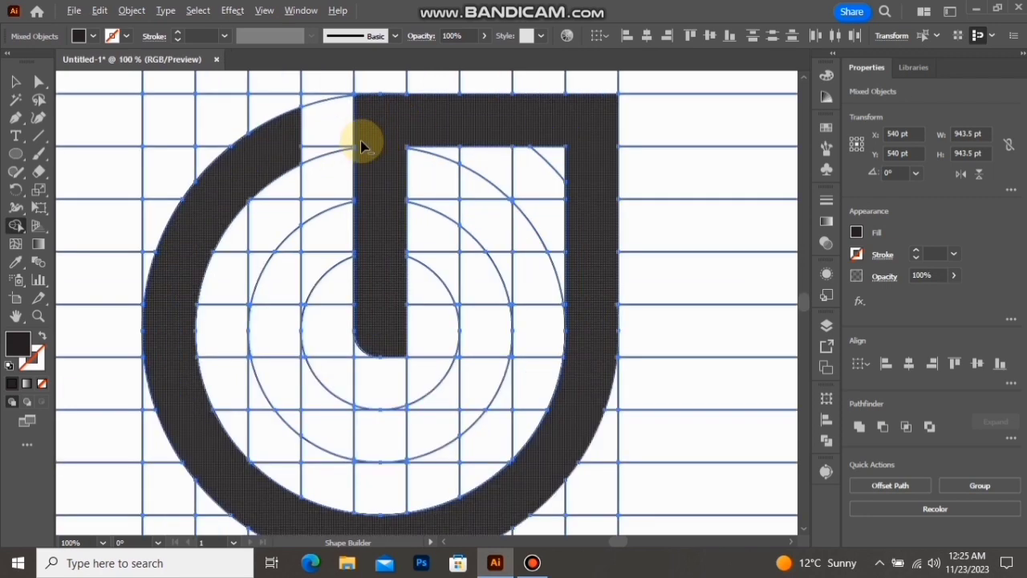
{"action": "scroll", "coordinate": [361, 140], "scroll_direction": "up", "scroll_amount": 3}
{"action": "scroll", "coordinate": [396, 115], "scroll_direction": "up", "scroll_amount": 3}
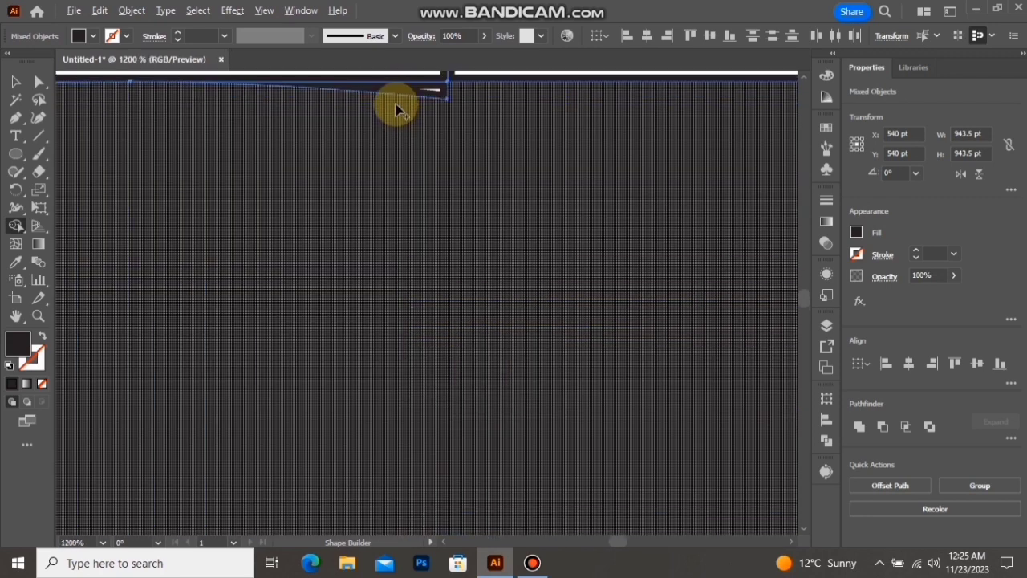
{"action": "scroll", "coordinate": [422, 96], "scroll_direction": "down", "scroll_amount": 2}
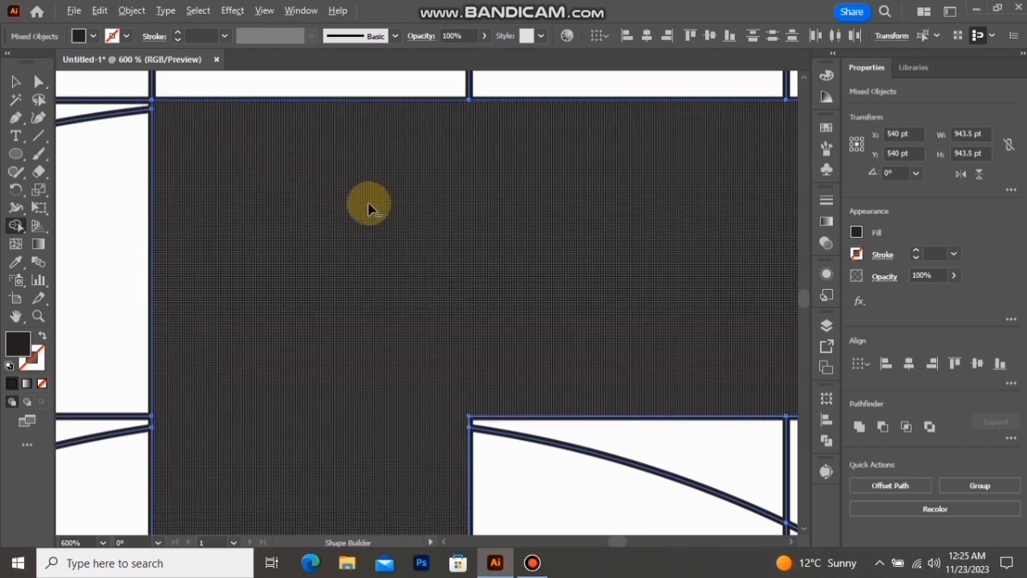
{"action": "scroll", "coordinate": [417, 212], "scroll_direction": "down", "scroll_amount": 3}
{"action": "scroll", "coordinate": [423, 208], "scroll_direction": "down", "scroll_amount": 3}
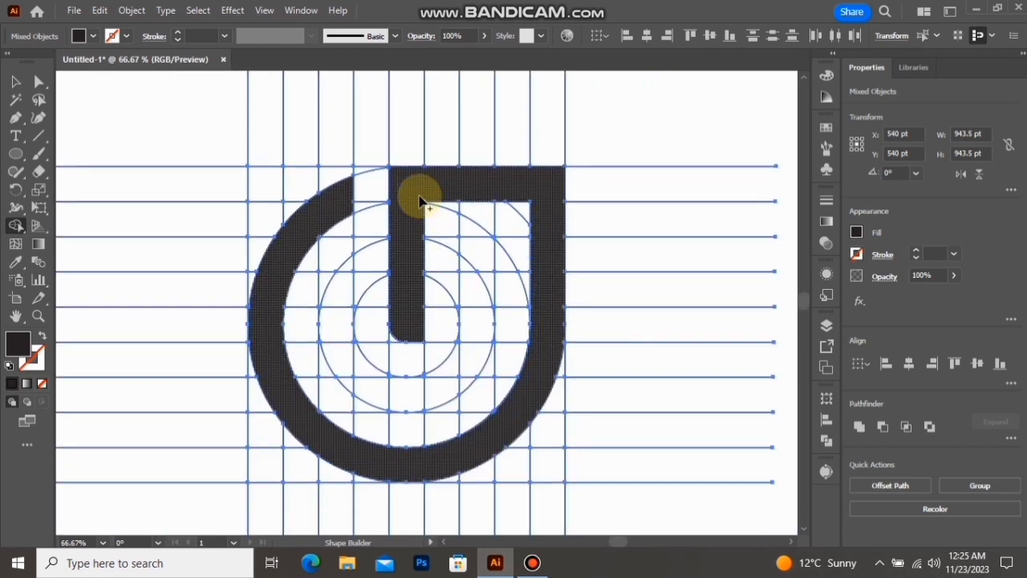
Merge a short inner bar, its right column and the inner ring band around to the upper left into a nested black hook
{"action": "mouse_move", "coordinate": [417, 245]}
{"action": "left_mouse_down"}
{"action": "mouse_move", "coordinate": [478, 240]}
{"action": "mouse_move", "coordinate": [443, 232]}
{"action": "mouse_move", "coordinate": [469, 237]}
{"action": "mouse_move", "coordinate": [476, 289]}
{"action": "mouse_move", "coordinate": [463, 344]}
{"action": "mouse_move", "coordinate": [435, 369]}
{"action": "mouse_move", "coordinate": [467, 355]}
{"action": "mouse_move", "coordinate": [383, 379]}
{"action": "left_mouse_up"}
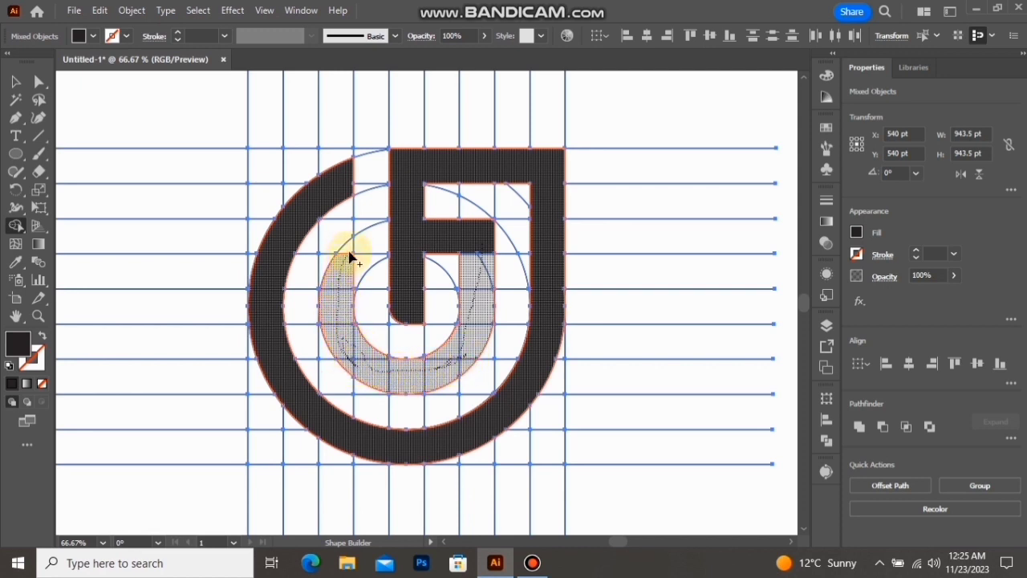
{"action": "left_click_drag", "start_coordinate": [345, 301], "coordinate": [347, 307]}
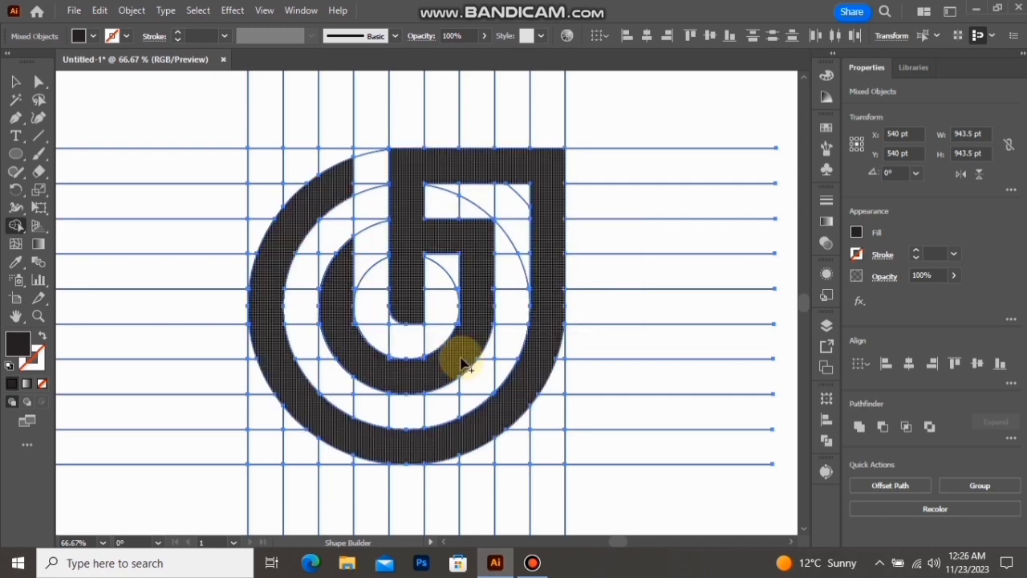
Merge the leftover slivers along the inner and outer edges of the nested hook to smooth its curves
{"action": "scroll", "coordinate": [459, 337], "scroll_direction": "up", "scroll_amount": 5}
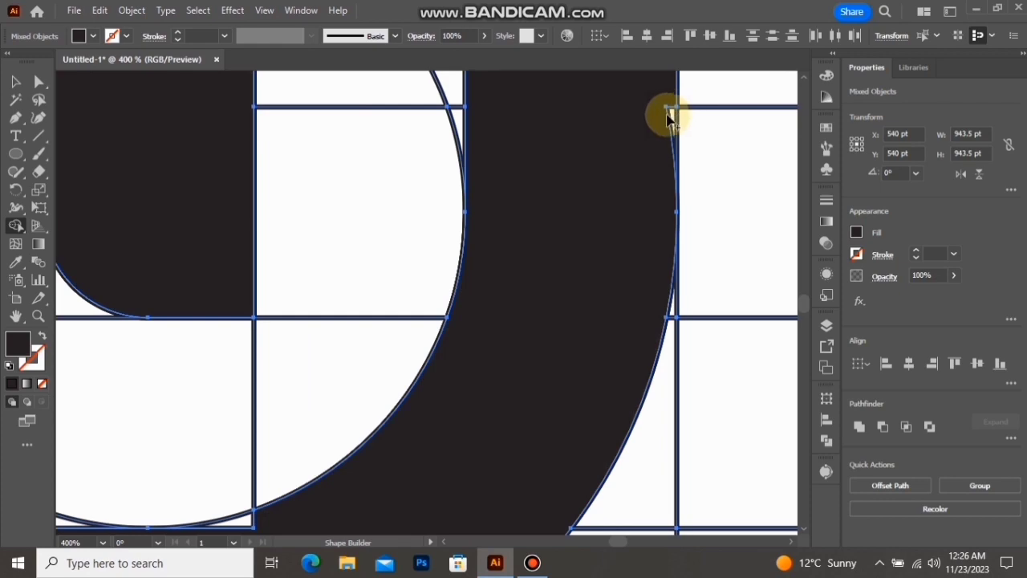
{"action": "scroll", "coordinate": [505, 326], "scroll_direction": "down", "scroll_amount": 4}
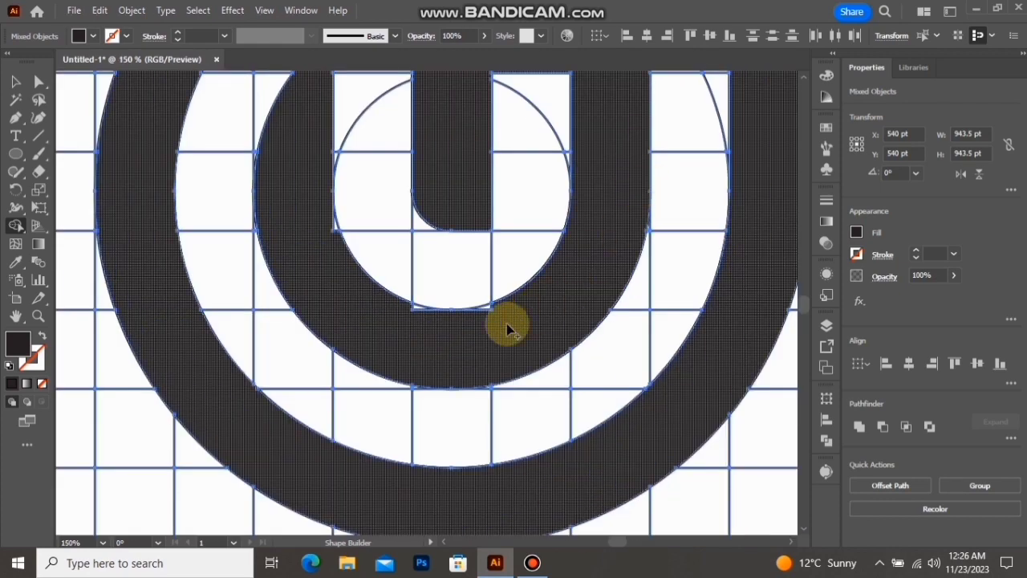
{"action": "scroll", "coordinate": [452, 323], "scroll_direction": "up", "scroll_amount": 3}
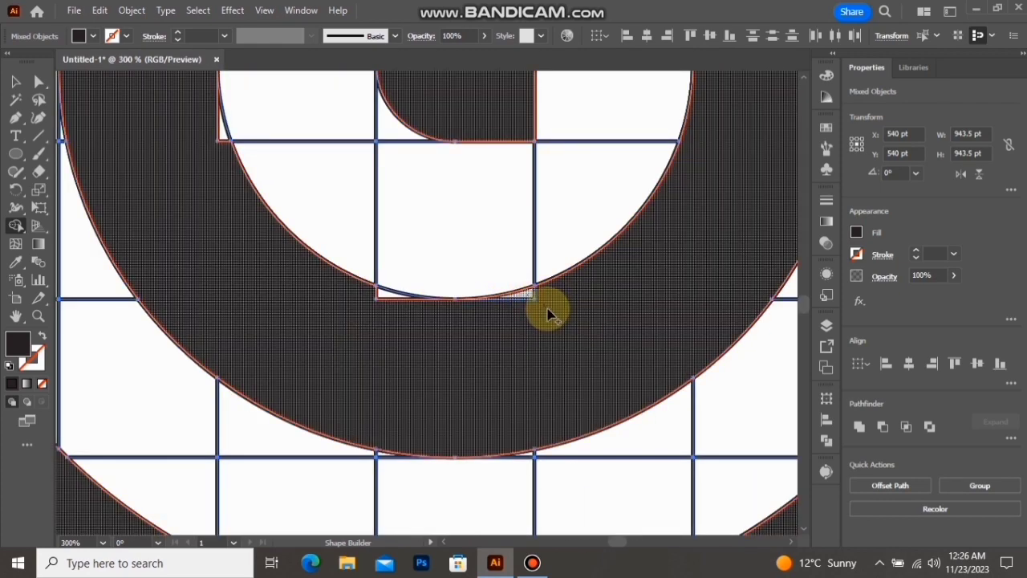
{"action": "left_click_drag", "start_coordinate": [389, 293], "coordinate": [385, 317]}
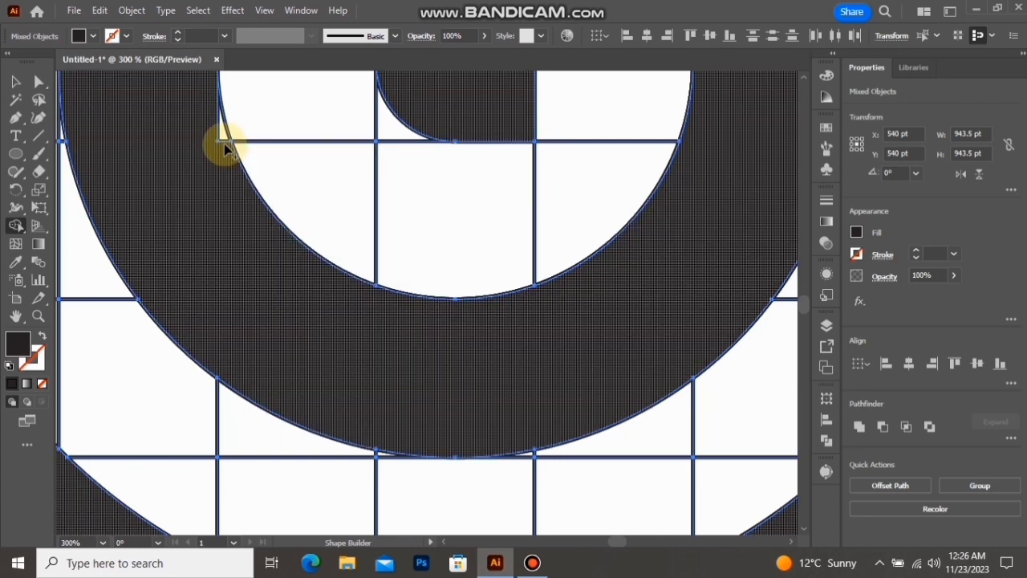
{"action": "mouse_move", "coordinate": [226, 132]}
{"action": "left_mouse_down"}
{"action": "mouse_move", "coordinate": [214, 152]}
{"action": "mouse_move", "coordinate": [302, 269]}
{"action": "left_mouse_up"}
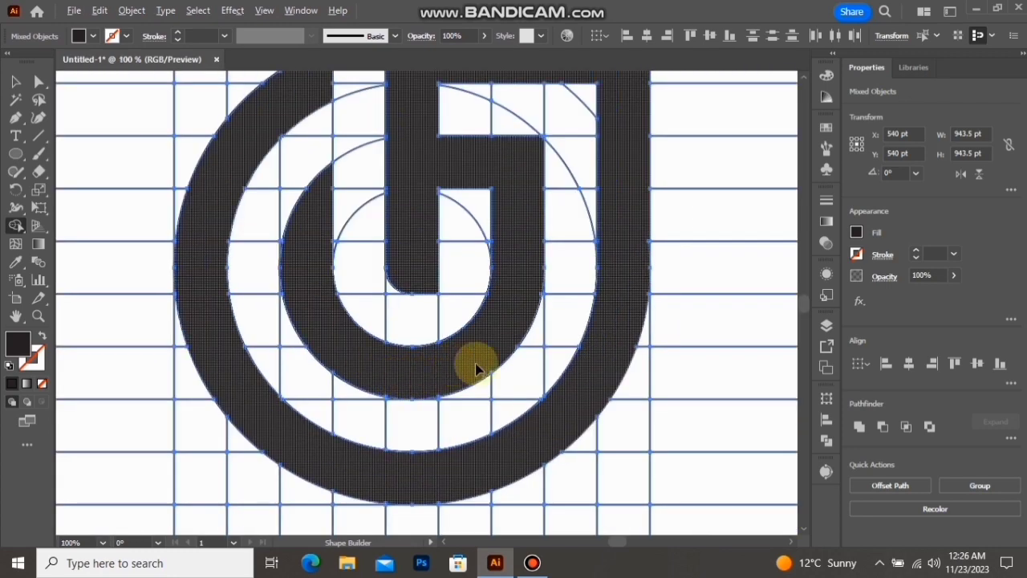
Cut the black logo shape out of the artwork and delete all the remaining grid lines and circles
{"action": "scroll", "coordinate": [505, 363], "scroll_direction": "down", "scroll_amount": 1}
{"action": "scroll", "coordinate": [462, 314], "scroll_direction": "down", "scroll_amount": 1}
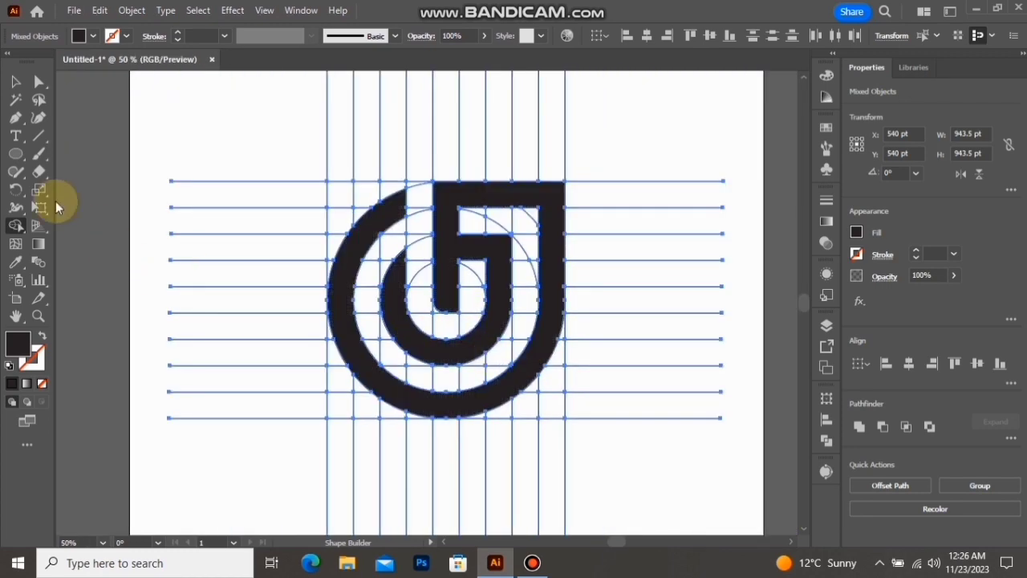
{"action": "left_click", "coordinate": [15, 82]}
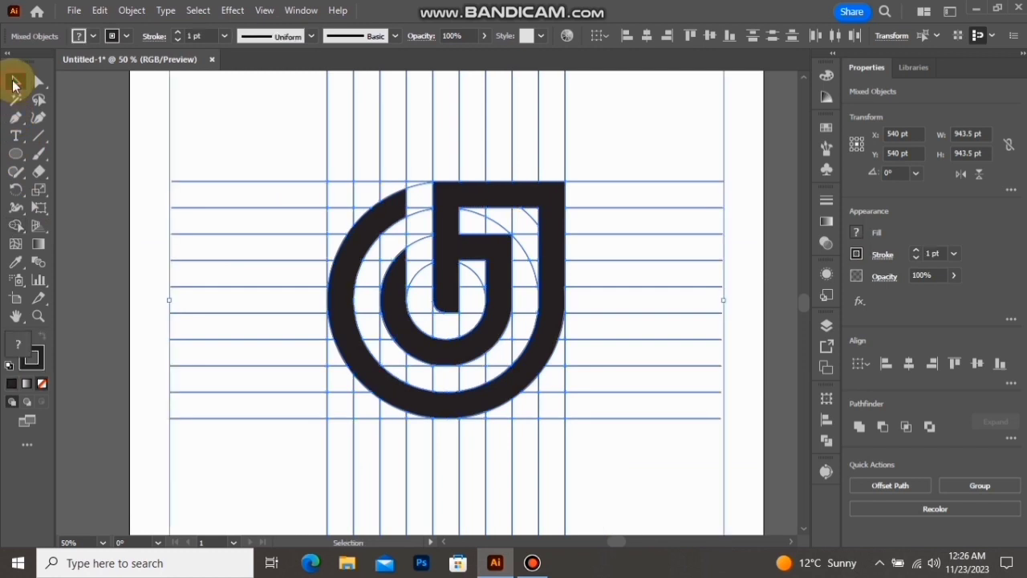
{"action": "left_click", "coordinate": [254, 138]}
{"action": "left_click", "coordinate": [460, 259]}
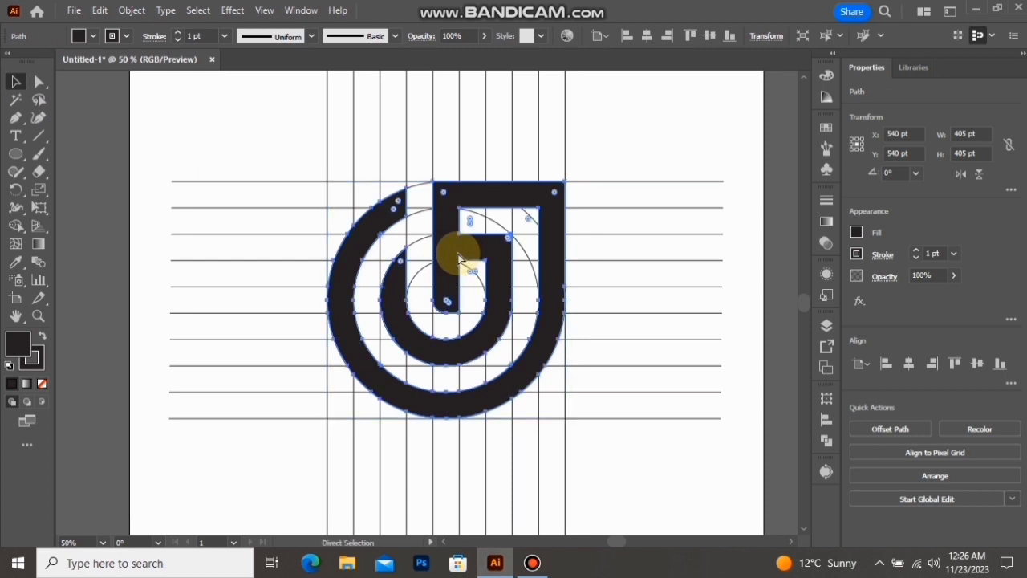
{"action": "key", "text": "Delete"}
{"action": "key", "text": "ctrl+a"}
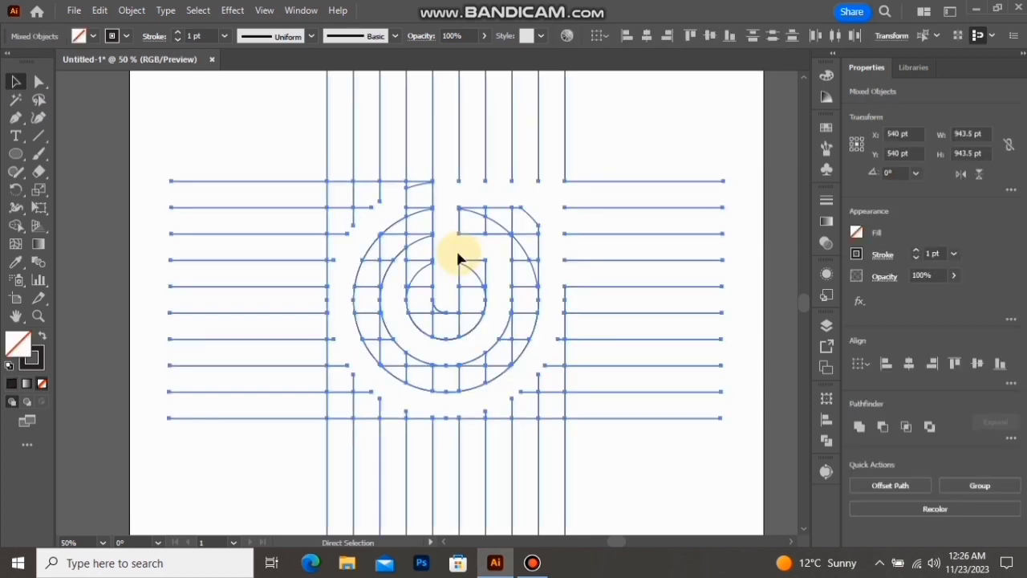
{"action": "key", "text": "Delete"}
Paste the logo back and center it horizontally and vertically on the artboard
{"action": "key", "text": "ctrl+v"}
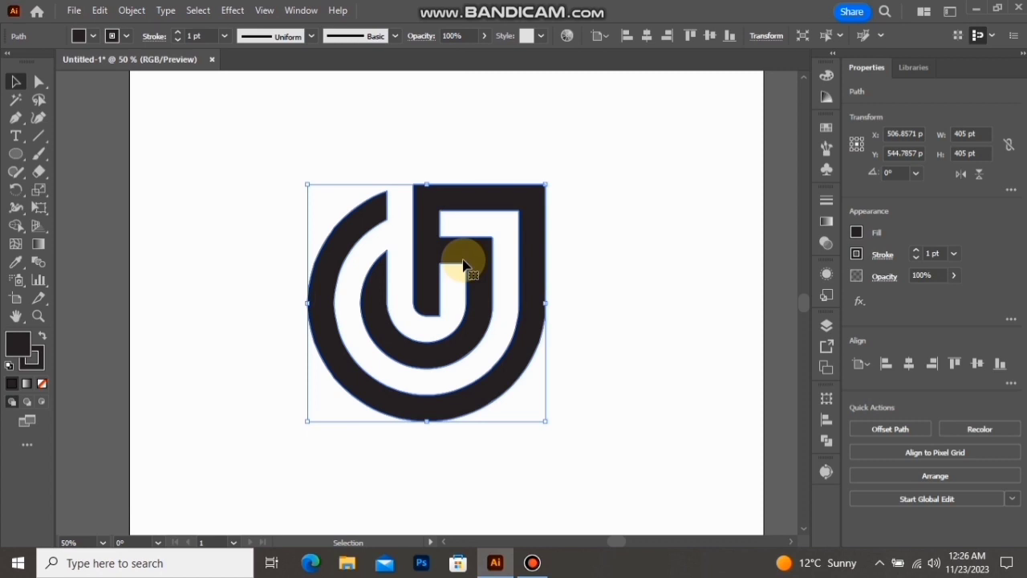
{"action": "left_click", "coordinate": [911, 364]}
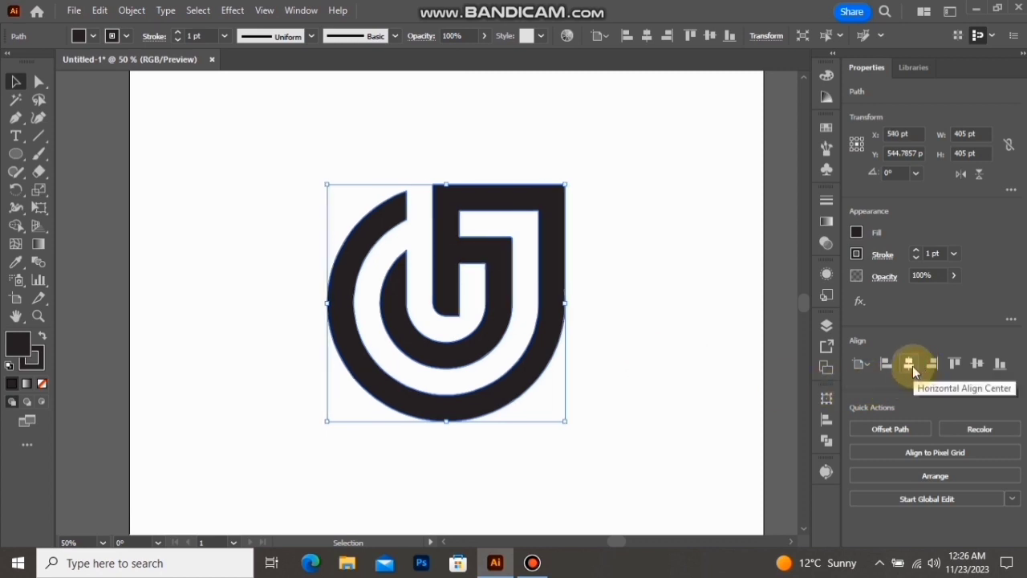
{"action": "left_click", "coordinate": [978, 364]}
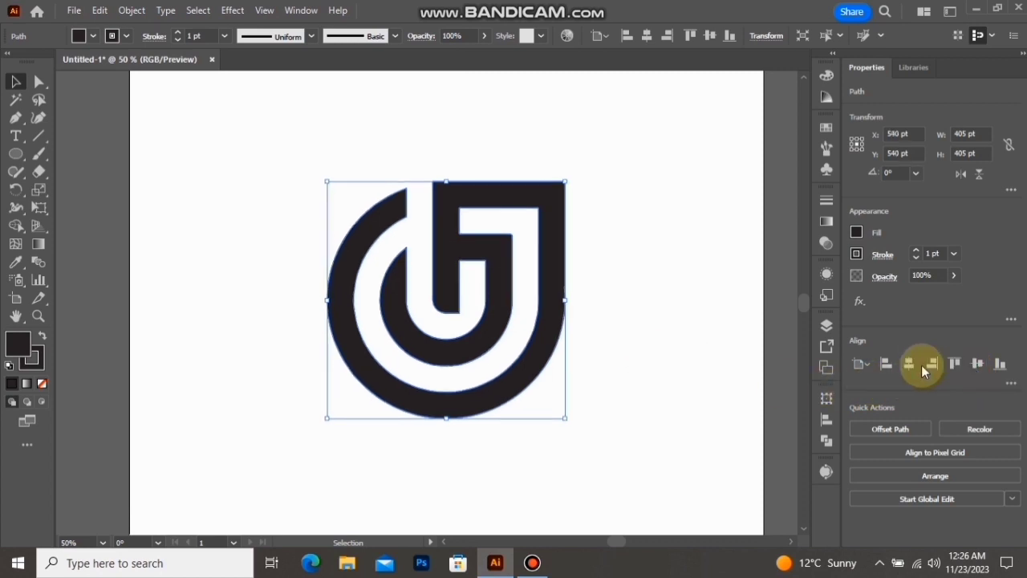
Enlarge the logo proportionally about its center to about 622 pt wide and rotate it 45° counterclockwise so its square corner points up
{"action": "key", "text": "ctrl+0"}
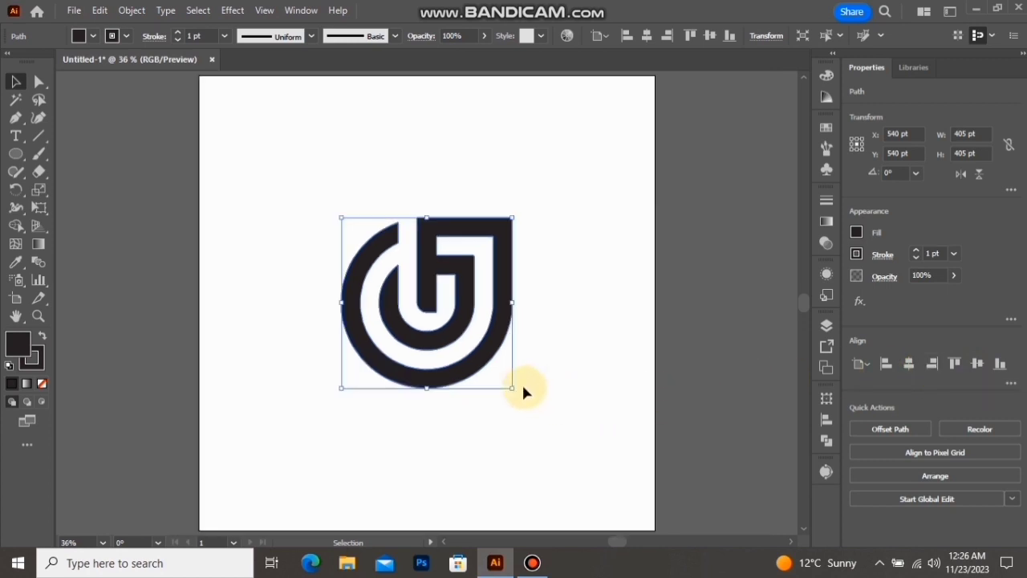
{"action": "left_click_drag", "start_coordinate": [512, 389], "coordinate": [560, 435]}
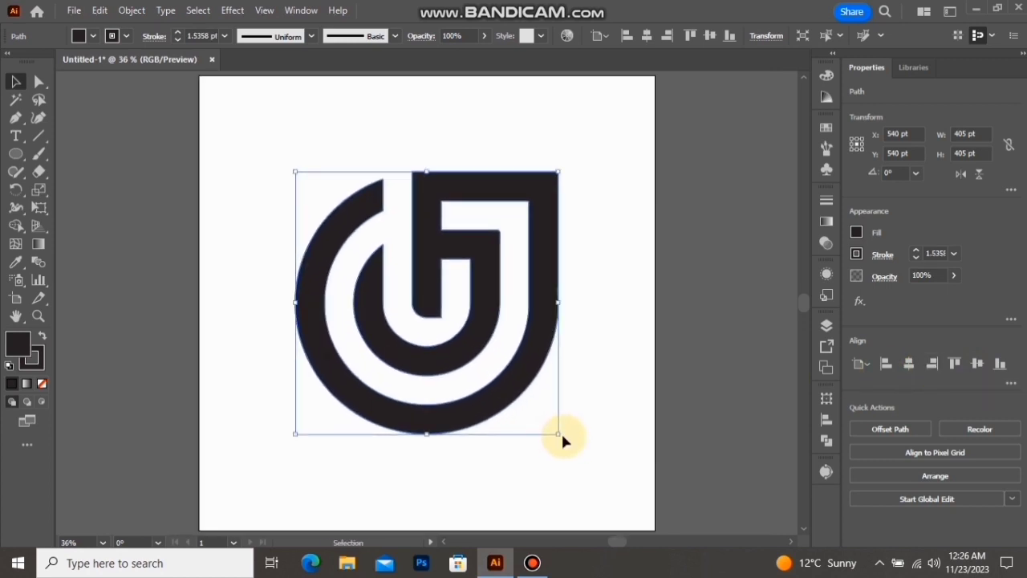
{"action": "left_click_drag", "start_coordinate": [564, 165], "coordinate": [466, 138]}
{"action": "left_click", "coordinate": [566, 173]}
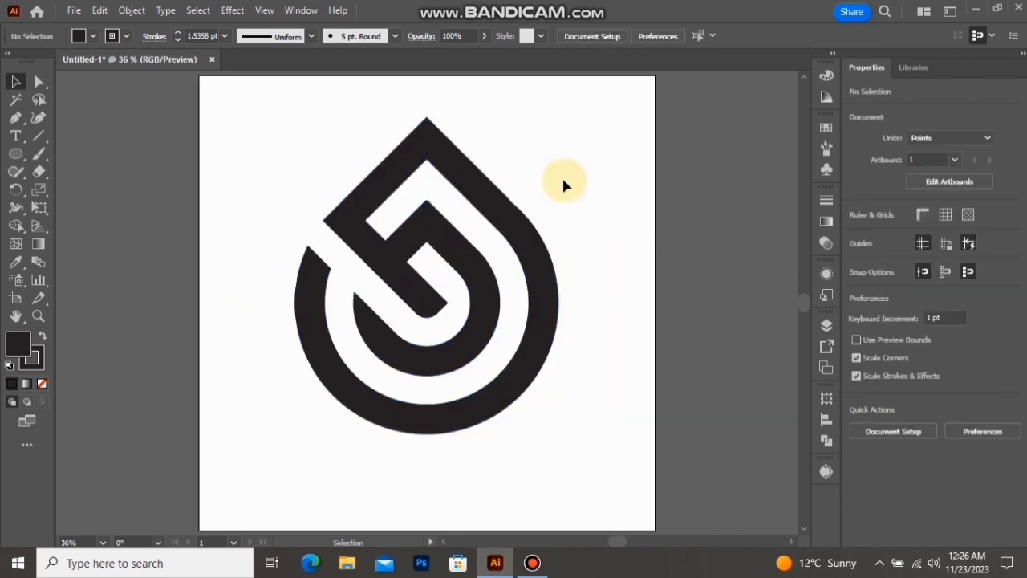
Draw a 1080 by 1080 pt rectangle that covers the whole artboard
{"action": "right_click", "coordinate": [13, 155]}
{"action": "left_click", "coordinate": [68, 154]}
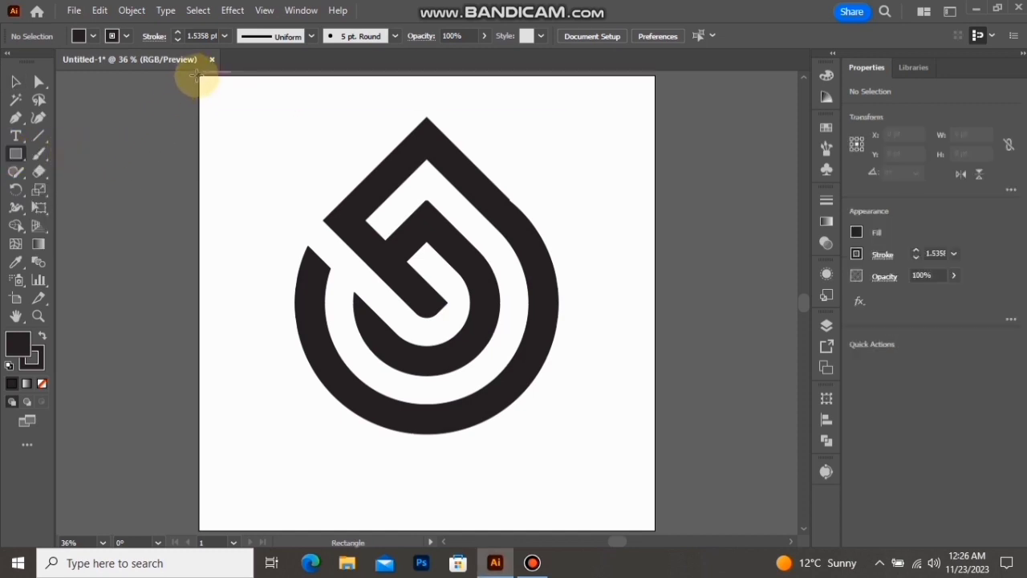
{"action": "left_click_drag", "start_coordinate": [199, 76], "coordinate": [655, 531]}
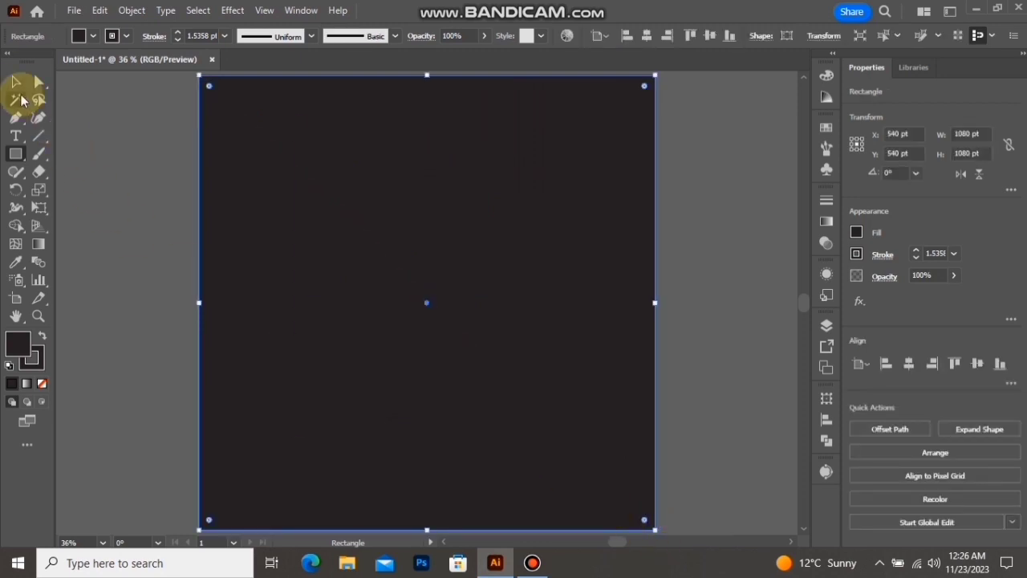
Fill the artboard-sized rectangle with the bright orange-red swatch and remove its stroke
{"action": "left_click", "coordinate": [16, 83]}
{"action": "left_click", "coordinate": [94, 36]}
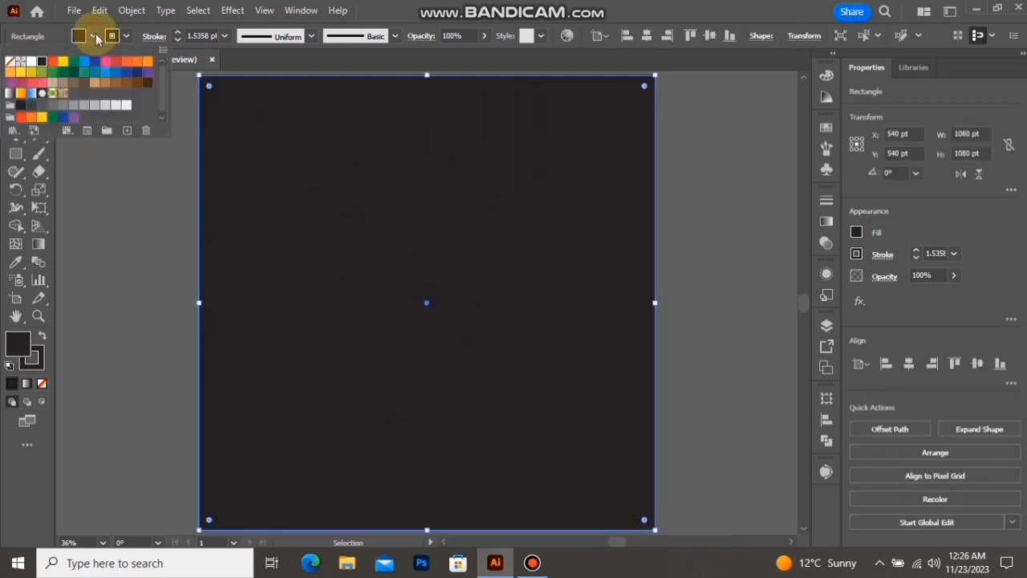
{"action": "left_click", "coordinate": [115, 61]}
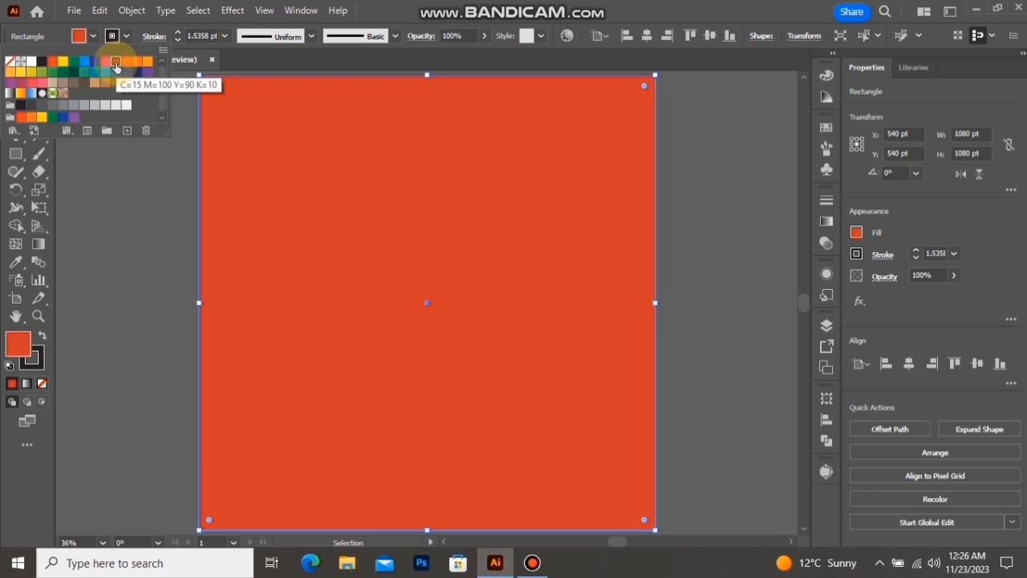
{"action": "left_click", "coordinate": [54, 64]}
{"action": "left_click", "coordinate": [176, 202]}
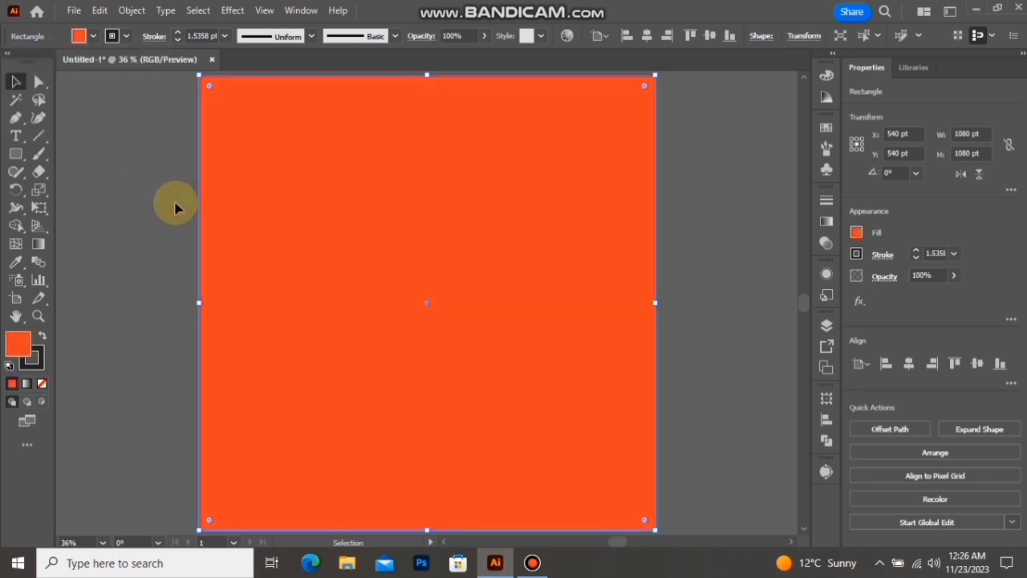
{"action": "left_click", "coordinate": [41, 364]}
{"action": "left_click", "coordinate": [42, 383]}
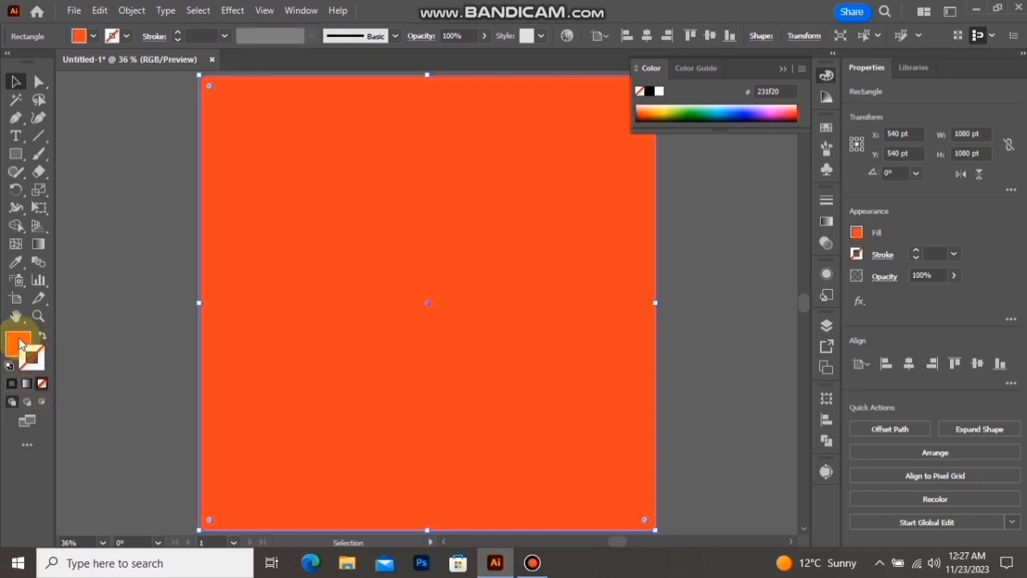
{"action": "left_click", "coordinate": [19, 343]}
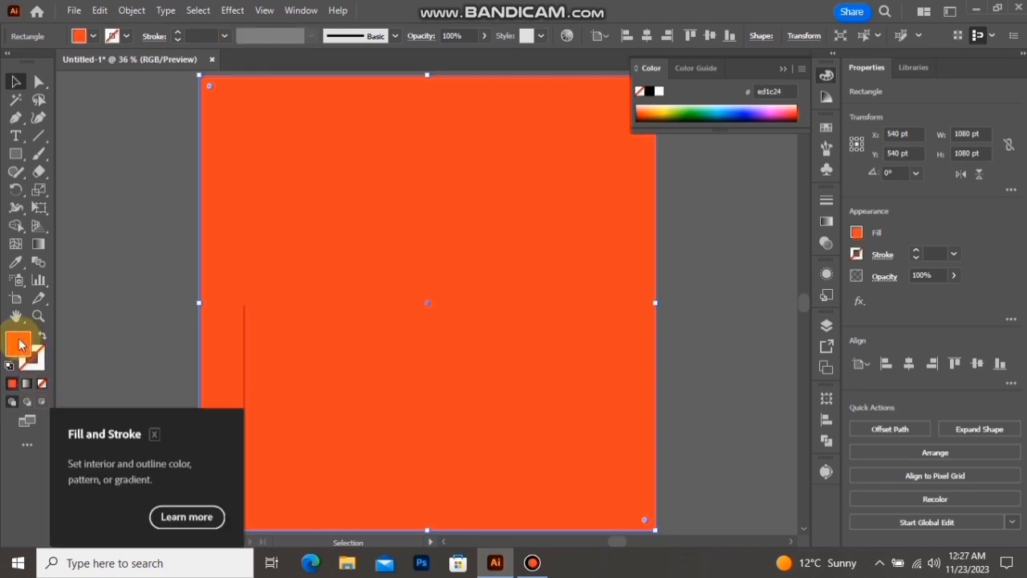
{"action": "left_click", "coordinate": [784, 70]}
Send the orange-red rectangle to the back, behind the logo
{"action": "right_click", "coordinate": [557, 232]}
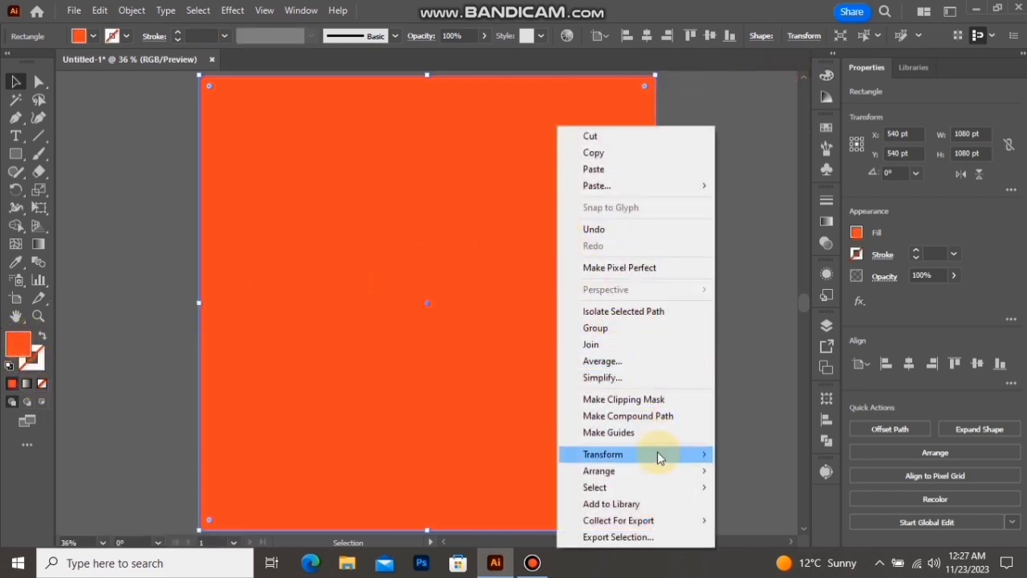
{"action": "mouse_move", "coordinate": [665, 471]}
{"action": "left_click", "coordinate": [771, 518]}
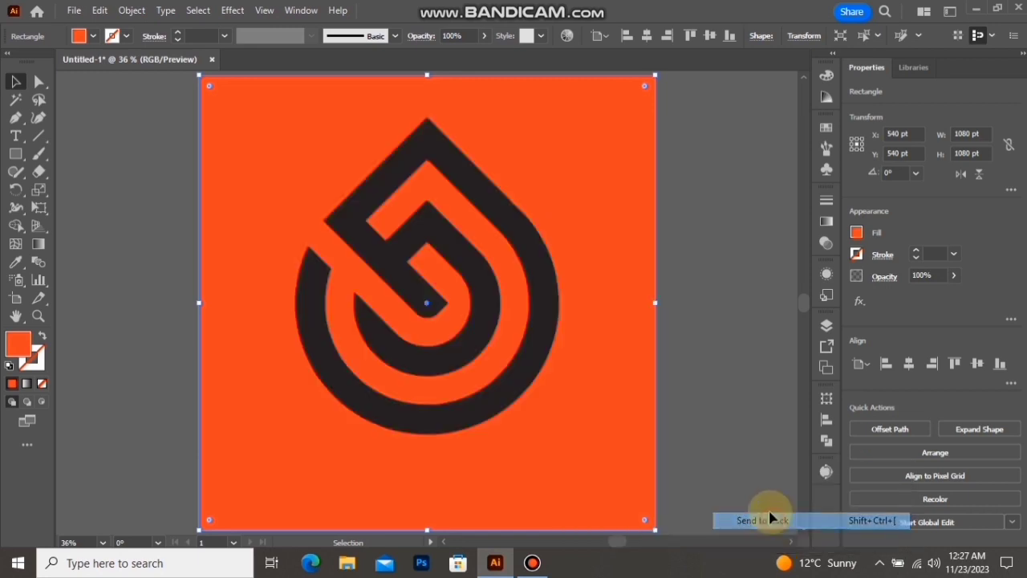
{"action": "left_click", "coordinate": [717, 304]}
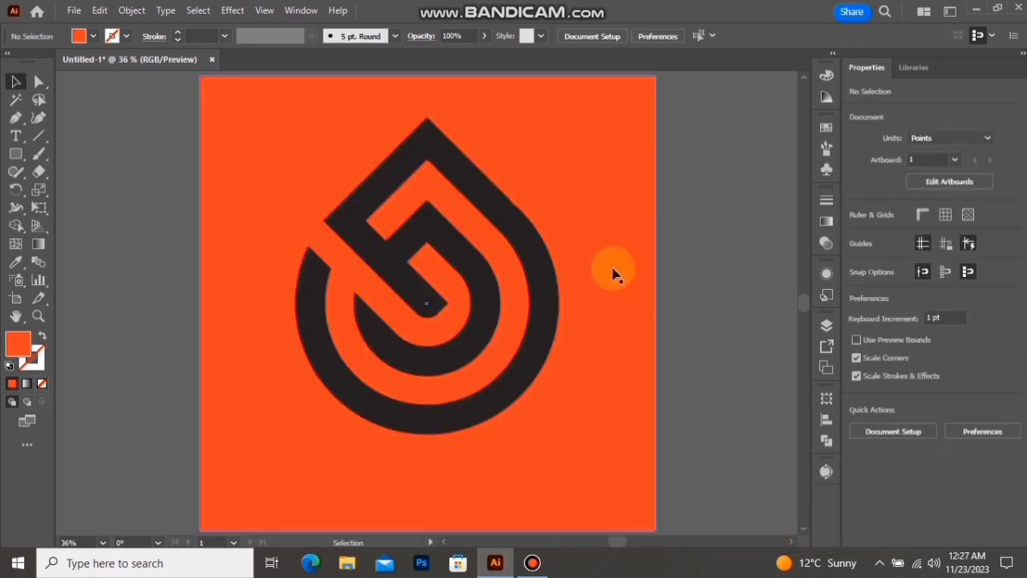
Fill the logo with the yellow swatch and remove its stroke
{"action": "left_click", "coordinate": [516, 236]}
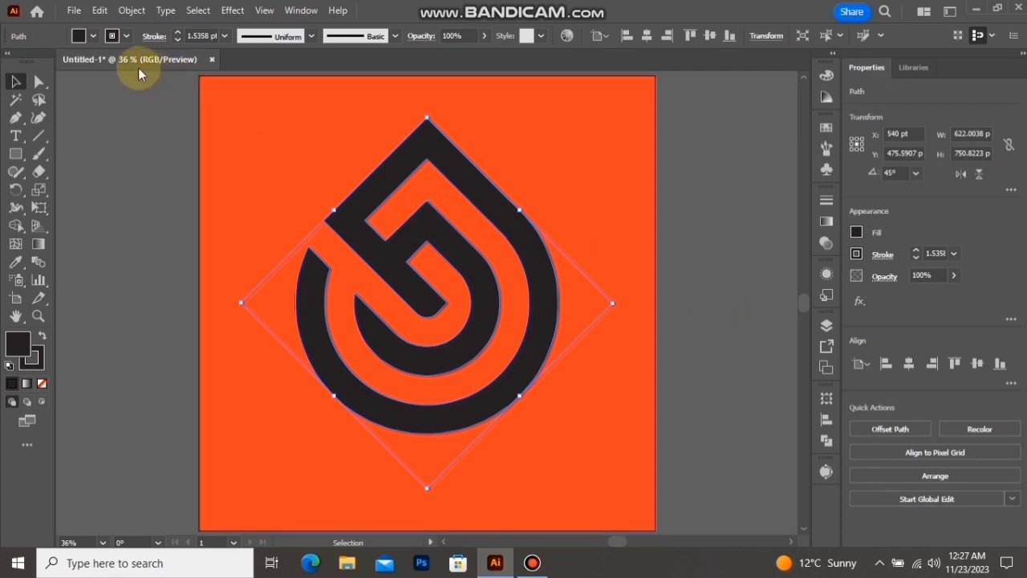
{"action": "left_click", "coordinate": [93, 37]}
{"action": "left_click", "coordinate": [68, 60]}
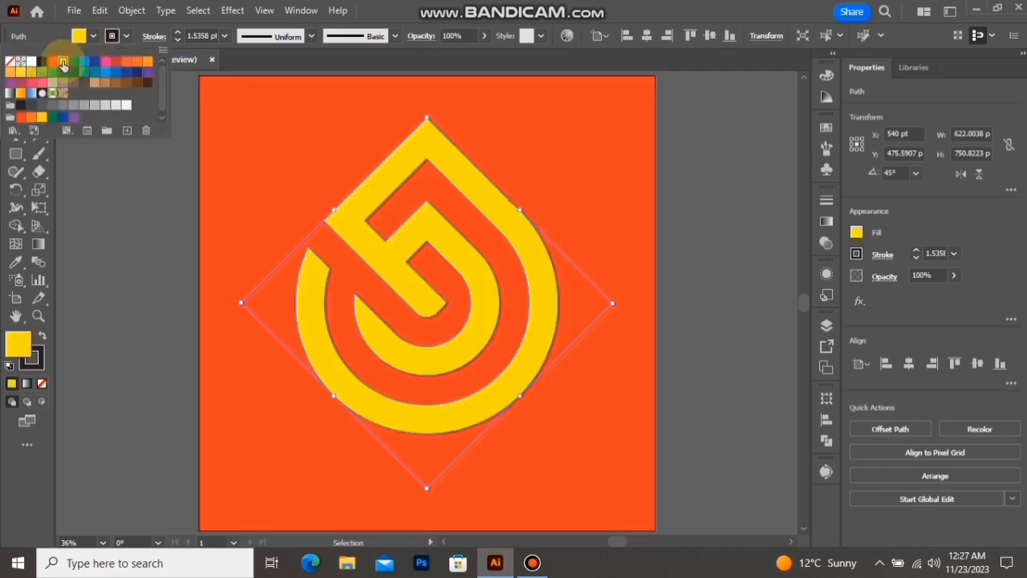
{"action": "left_click", "coordinate": [38, 366]}
{"action": "left_click", "coordinate": [42, 383]}
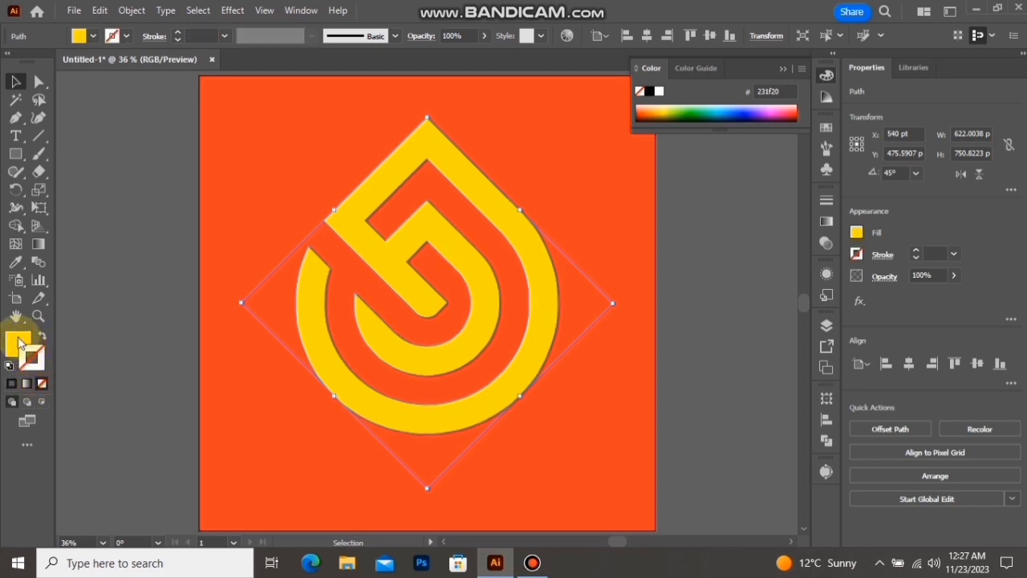
{"action": "left_click", "coordinate": [20, 343]}
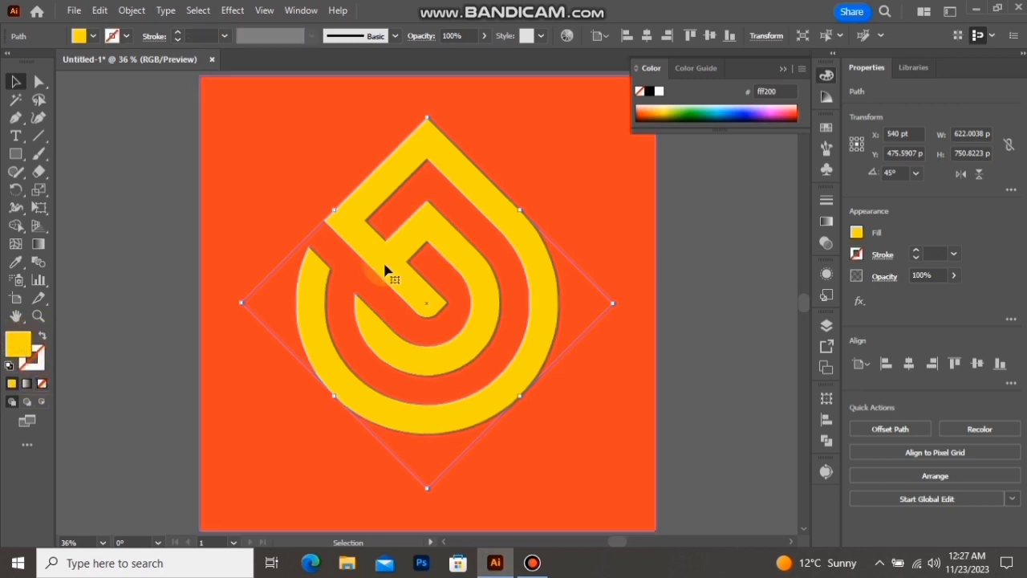
{"action": "left_click", "coordinate": [784, 71]}
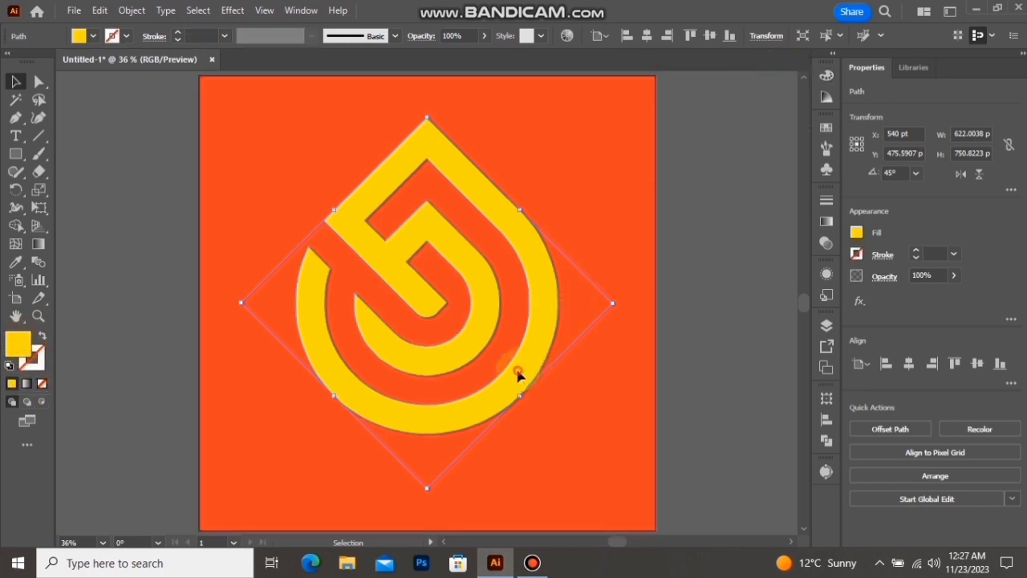
Move the logo slightly straight up and add the text "F + G LOGO" below it in 48 pt
{"action": "left_click_drag", "start_coordinate": [518, 376], "coordinate": [523, 356]}
{"action": "left_click", "coordinate": [732, 326]}
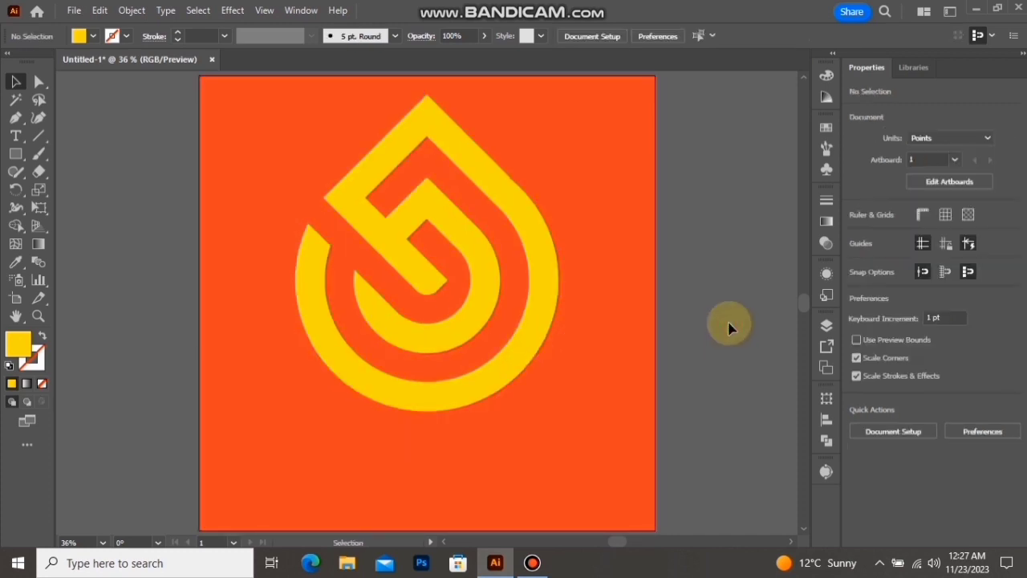
{"action": "left_click", "coordinate": [15, 135]}
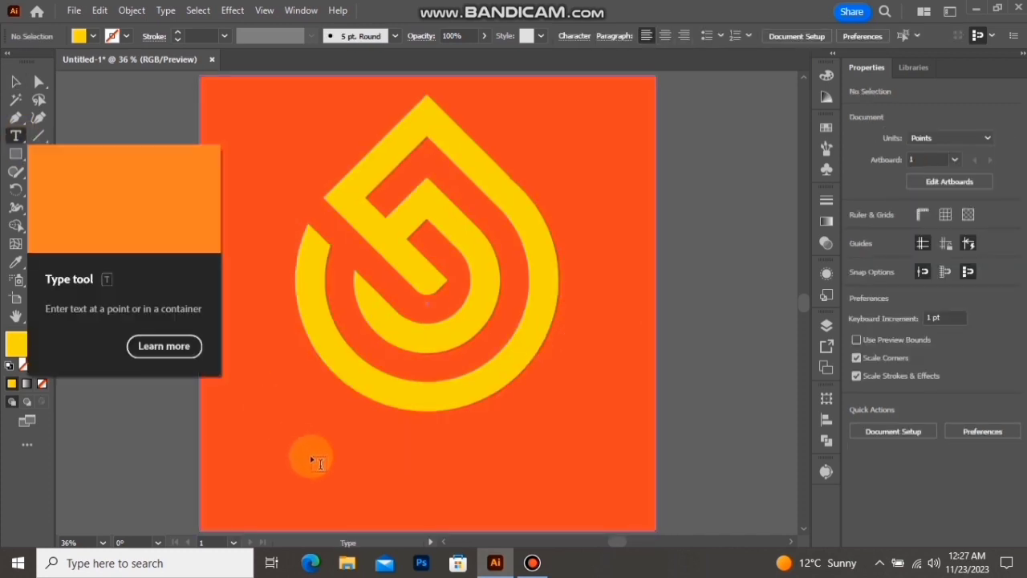
{"action": "left_click", "coordinate": [323, 462]}
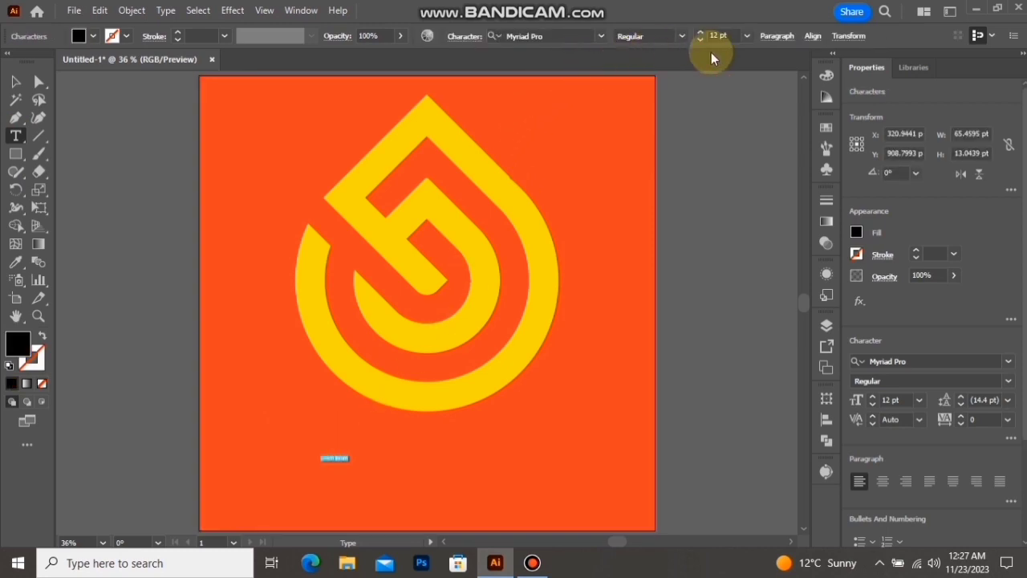
{"action": "left_click", "coordinate": [748, 36]}
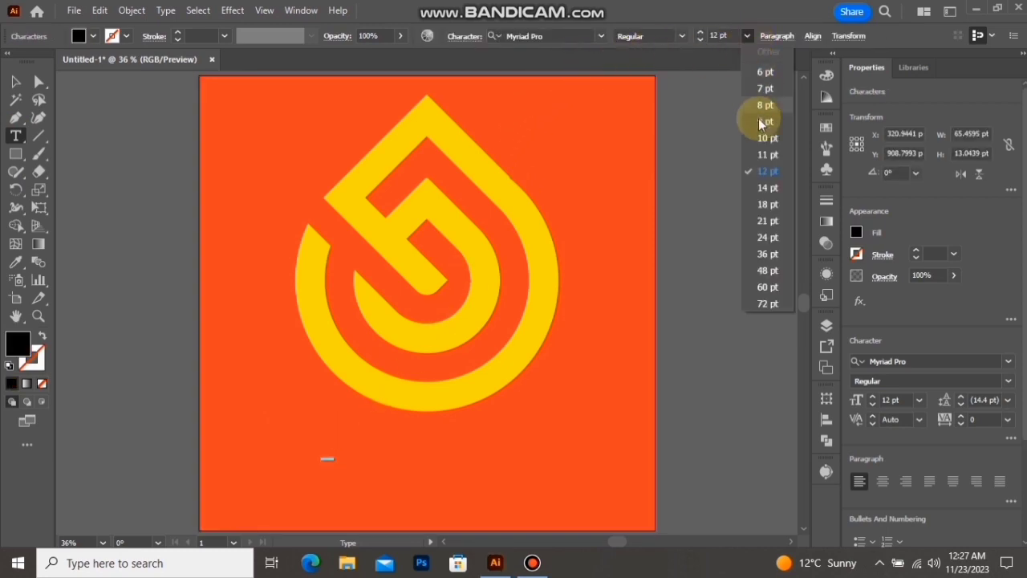
{"action": "left_click", "coordinate": [775, 270]}
{"action": "key", "text": "BackSpace"}
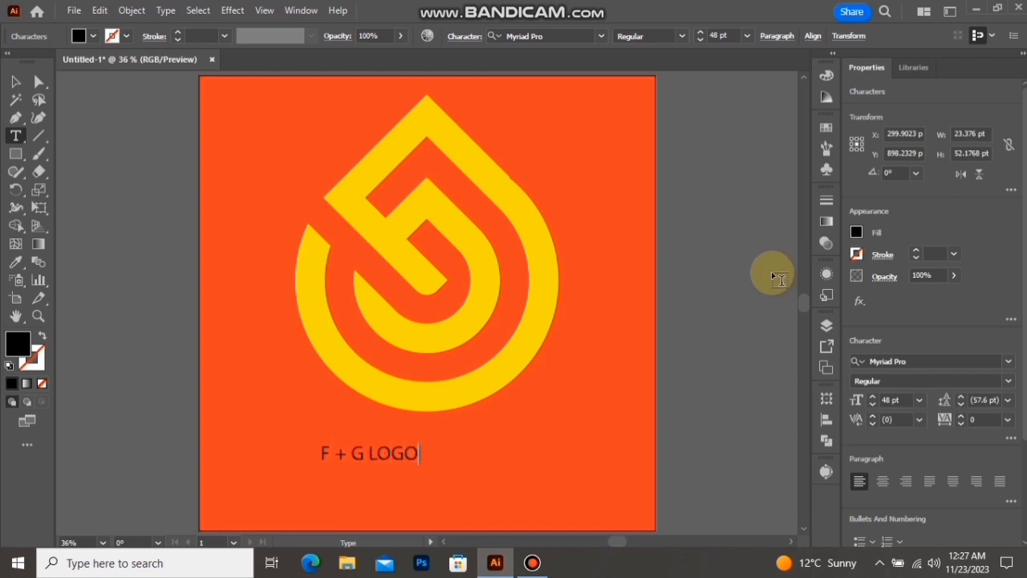
Change the font of the "F + G LOGO" text to Optimus
{"action": "left_click", "coordinate": [15, 82]}
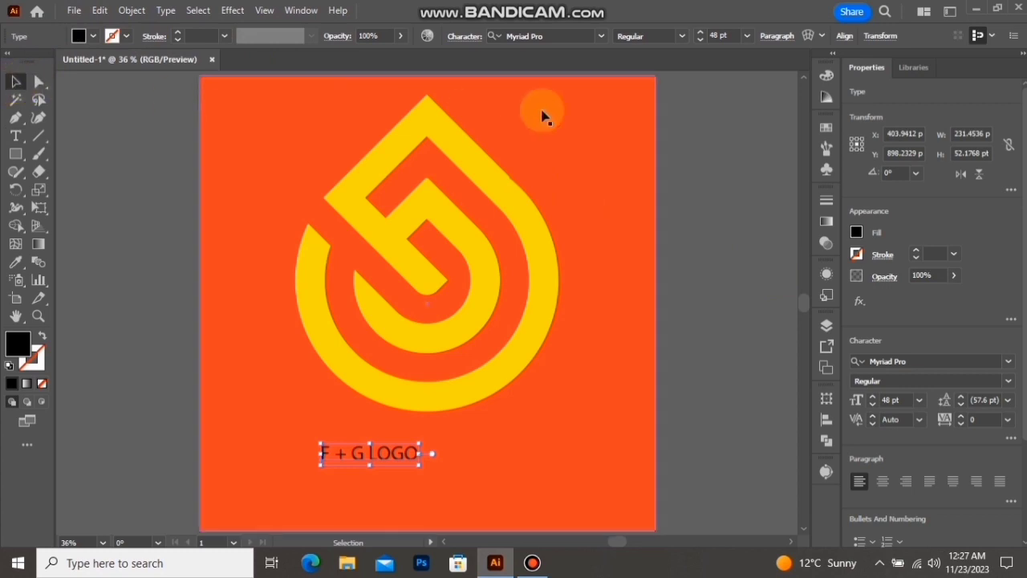
{"action": "left_click", "coordinate": [606, 39]}
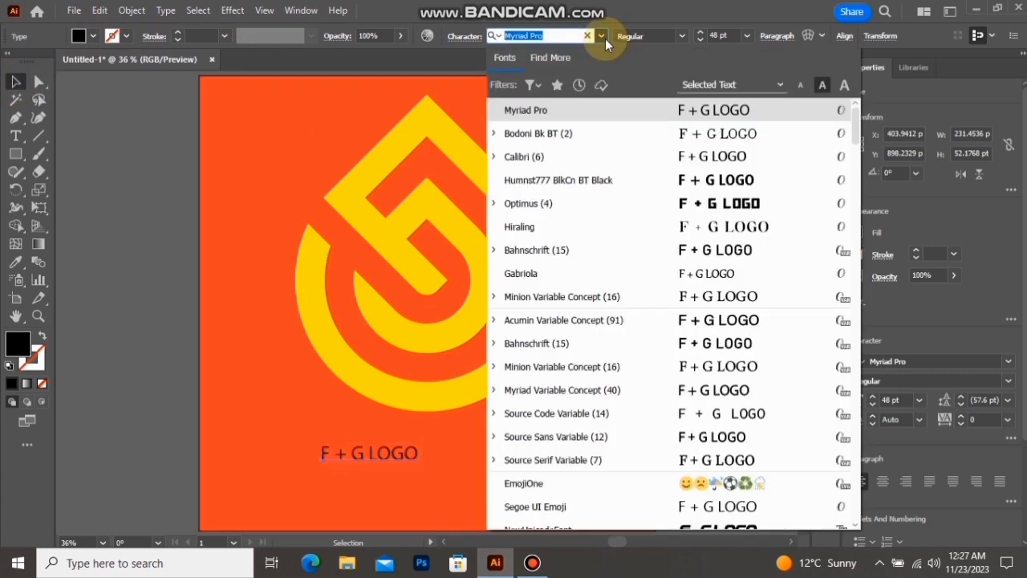
{"action": "left_click", "coordinate": [701, 215]}
{"action": "left_click", "coordinate": [428, 466]}
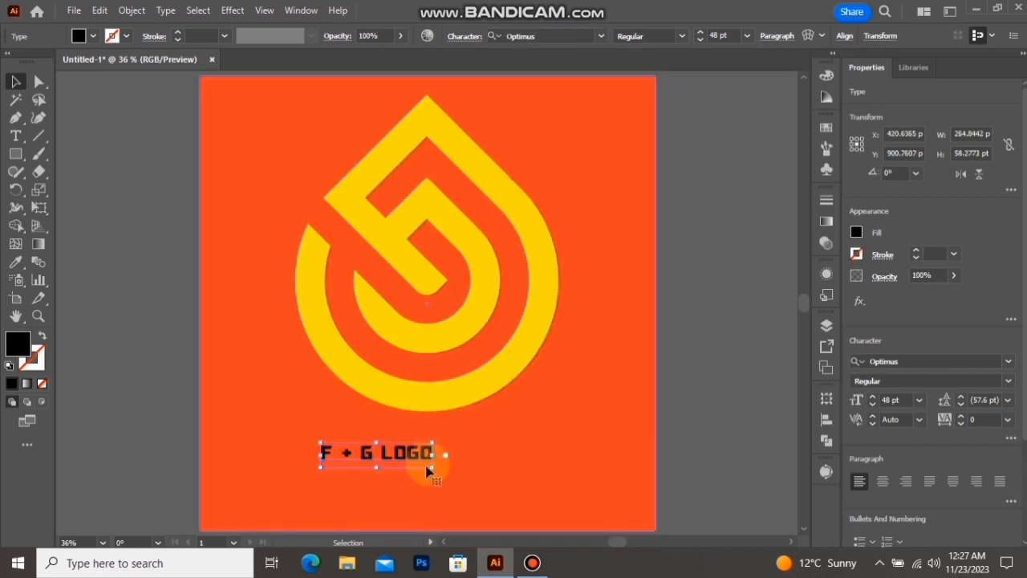
Enlarge the "F + G LOGO" text about its center and center it horizontally with the logo
{"action": "left_click_drag", "start_coordinate": [434, 467], "coordinate": [457, 483]}
{"action": "left_click", "coordinate": [409, 399], "text": "shift"}
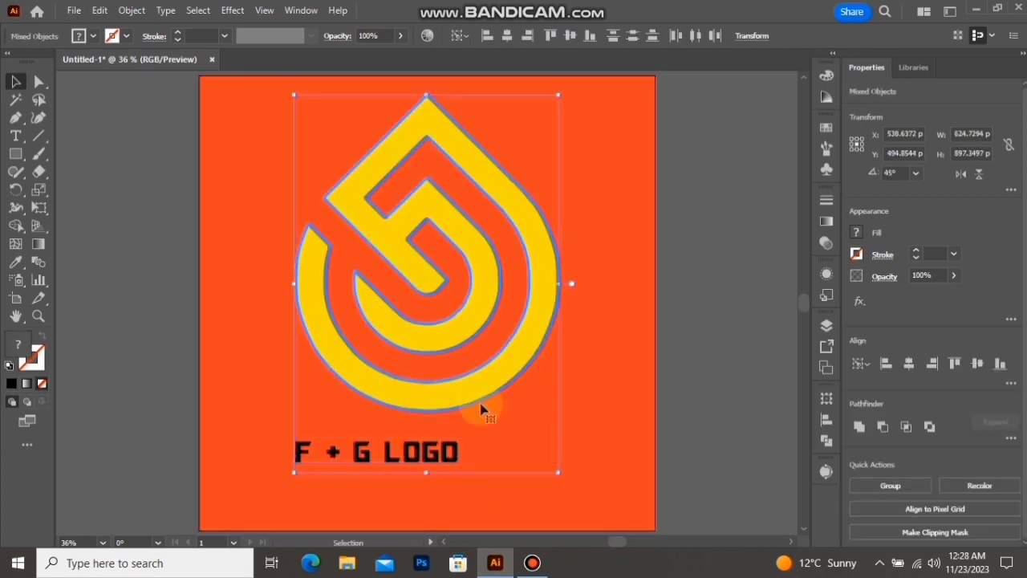
{"action": "left_click", "coordinate": [909, 365]}
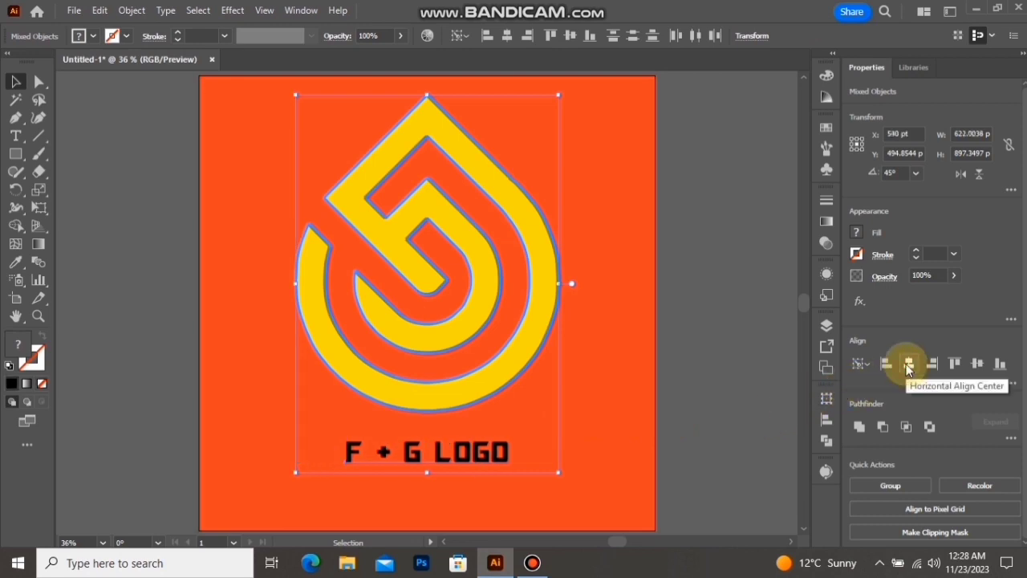
Convert the "F + G LOGO" text to outlines and give it the logo's yellow fill with the Eyedropper
{"action": "left_click", "coordinate": [726, 351]}
{"action": "left_click", "coordinate": [461, 453]}
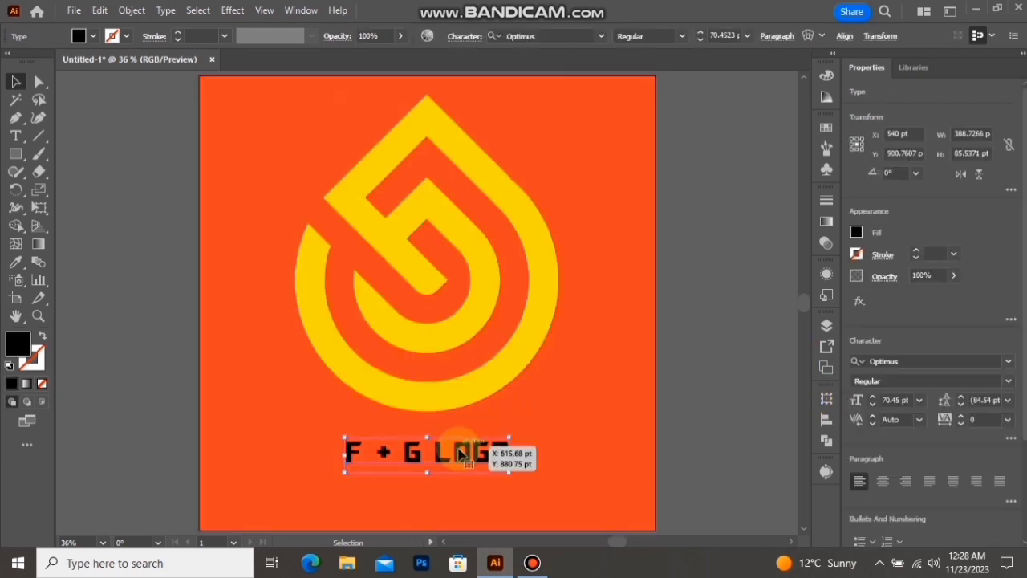
{"action": "right_click", "coordinate": [462, 454]}
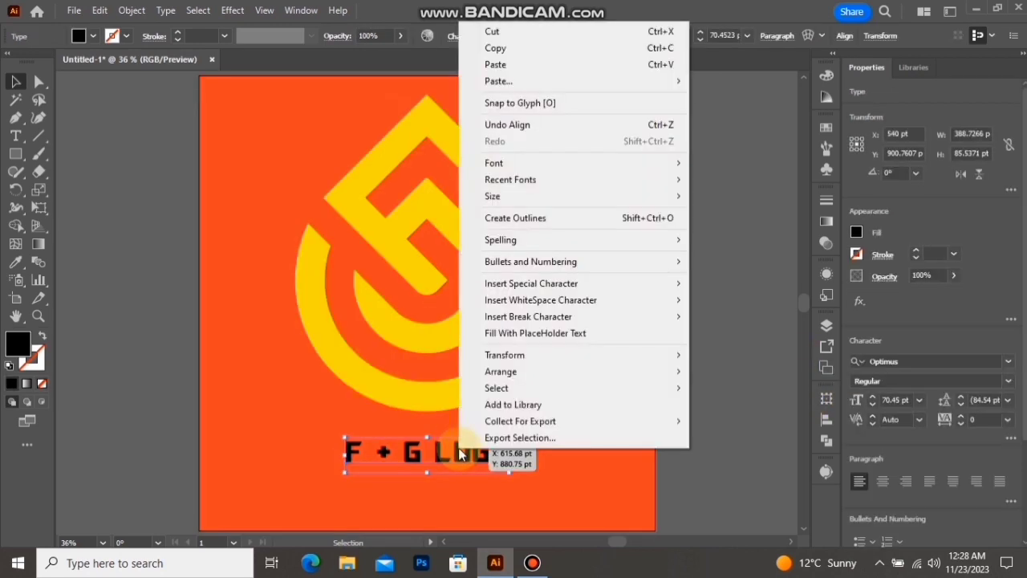
{"action": "left_click", "coordinate": [542, 218]}
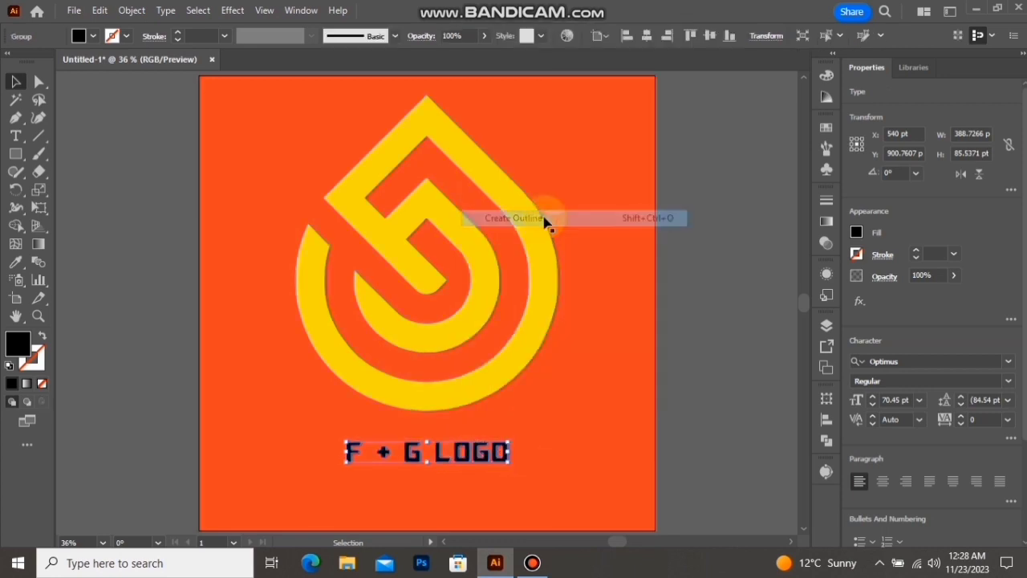
{"action": "left_click", "coordinate": [16, 262]}
{"action": "left_click", "coordinate": [301, 266]}
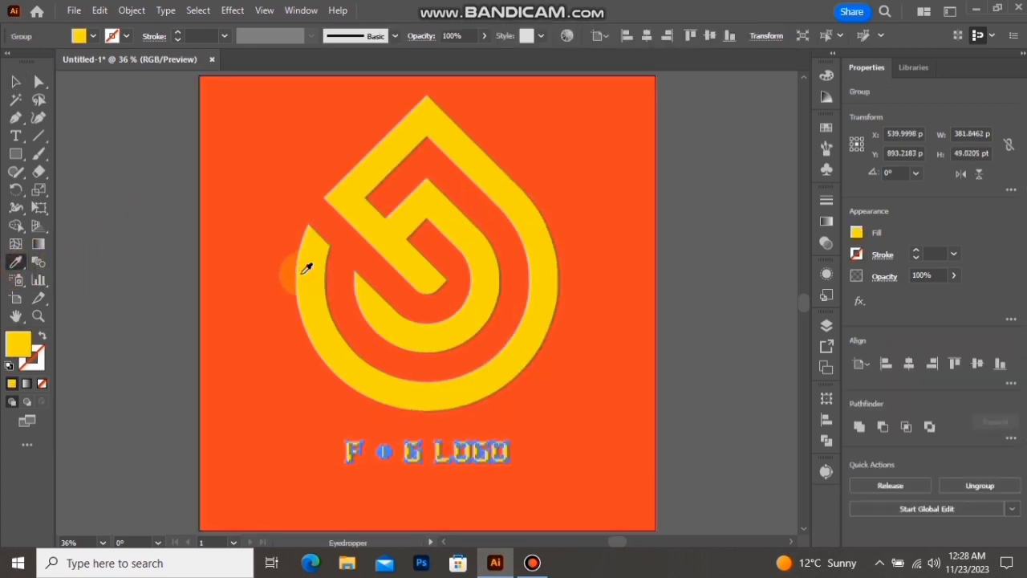
Group the logo with its caption and center the group vertically on the artboard
{"action": "left_click", "coordinate": [16, 82]}
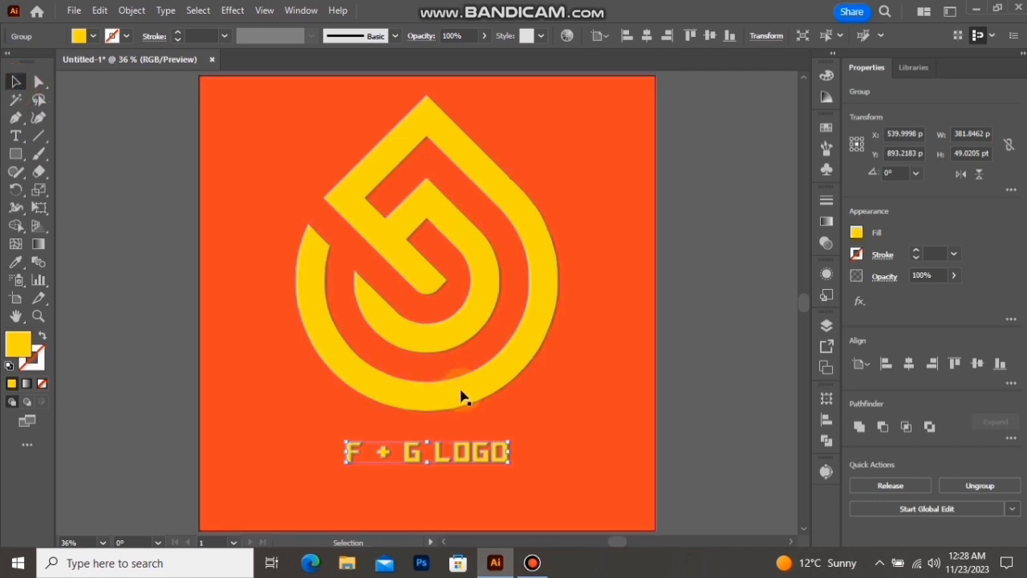
{"action": "left_click", "coordinate": [460, 391], "text": "shift"}
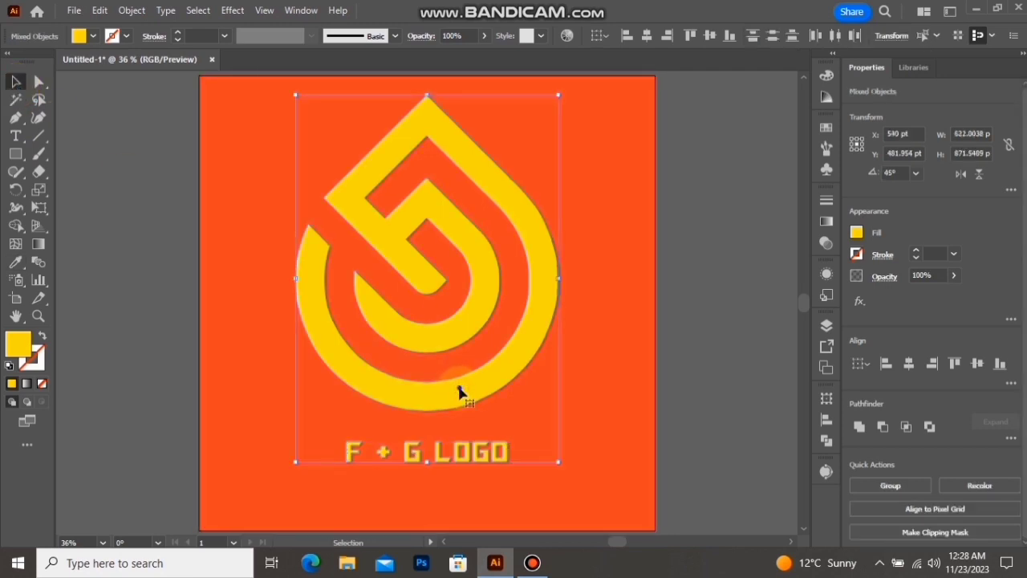
{"action": "right_click", "coordinate": [460, 391]}
{"action": "left_click", "coordinate": [499, 255]}
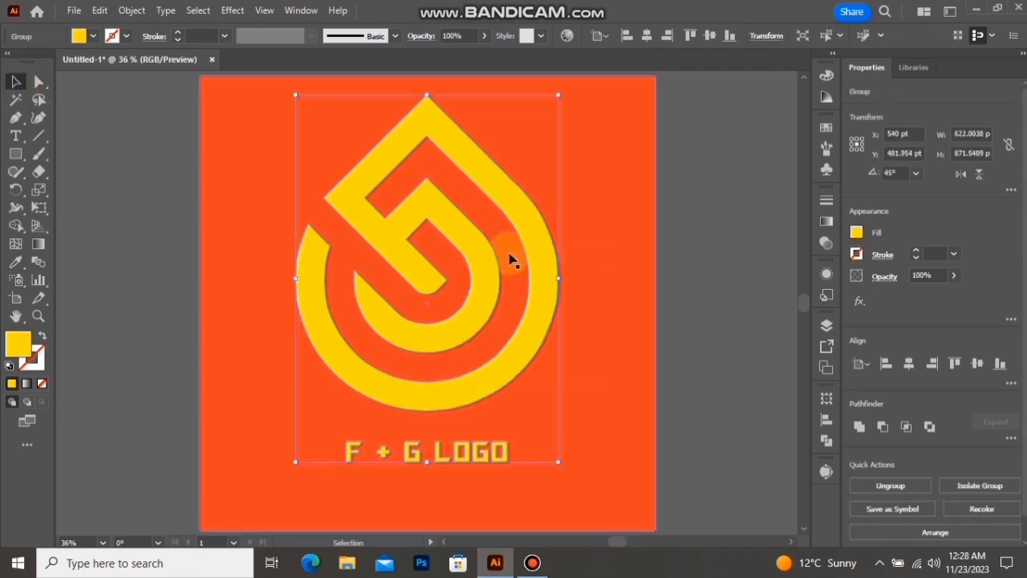
{"action": "left_click", "coordinate": [976, 364]}
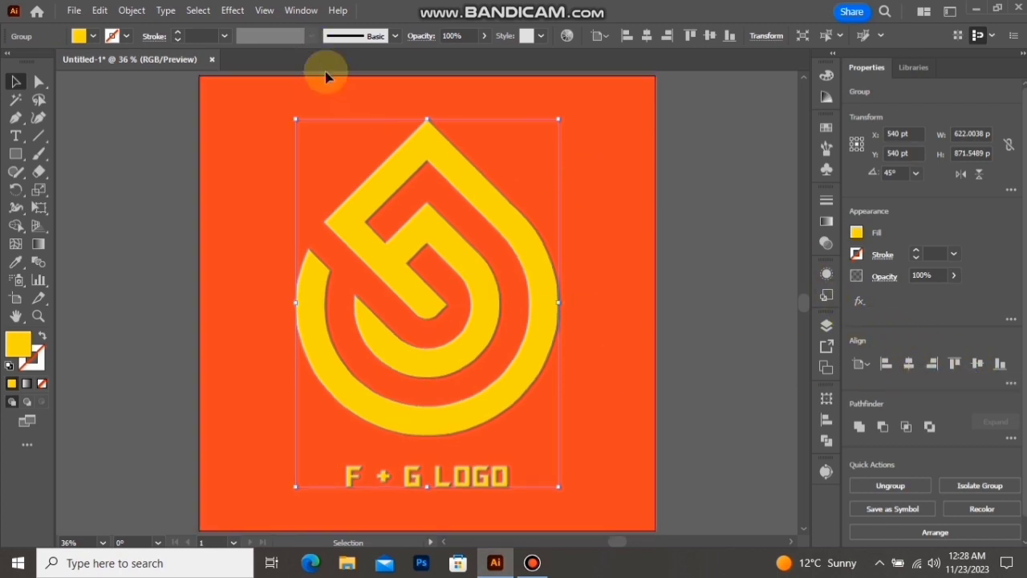
Apply a black Drop Shadow effect to the group with Multiply mode, 75% opacity, 7 pt X and Y offsets and 5 pt blur
{"action": "left_click", "coordinate": [234, 10]}
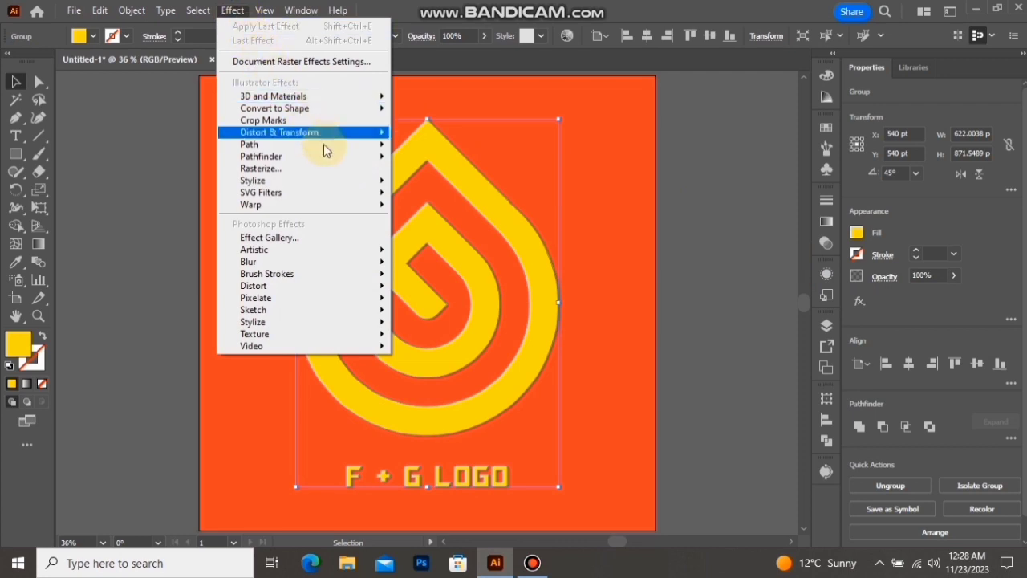
{"action": "mouse_move", "coordinate": [348, 179]}
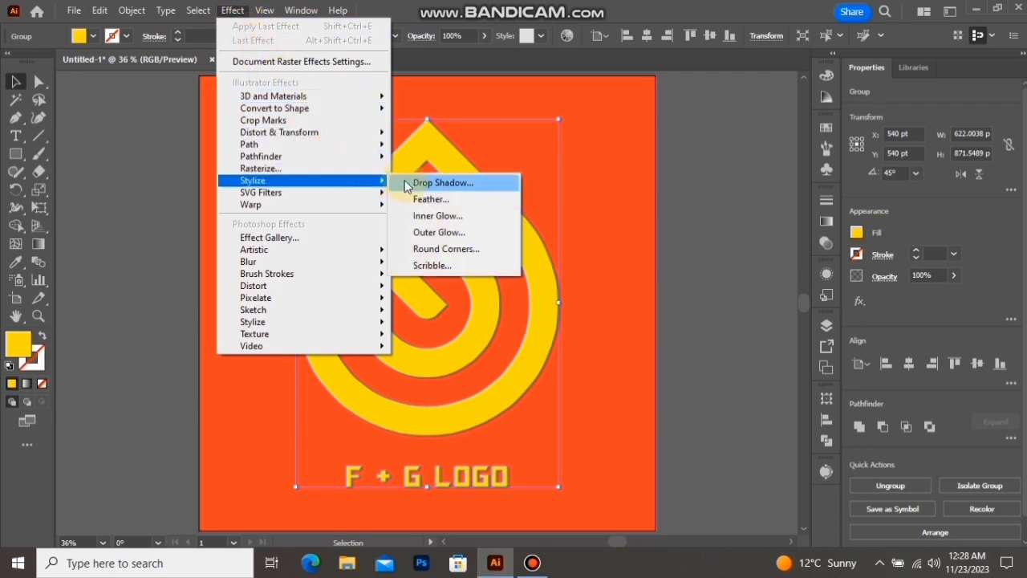
{"action": "left_click", "coordinate": [411, 183]}
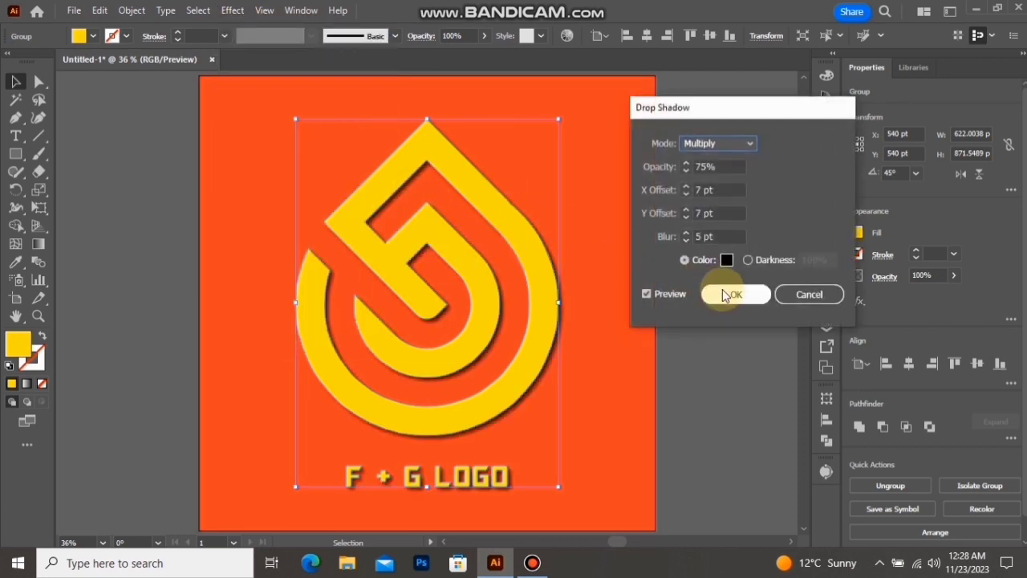
{"action": "left_click", "coordinate": [724, 295]}
{"action": "left_click", "coordinate": [720, 291]}
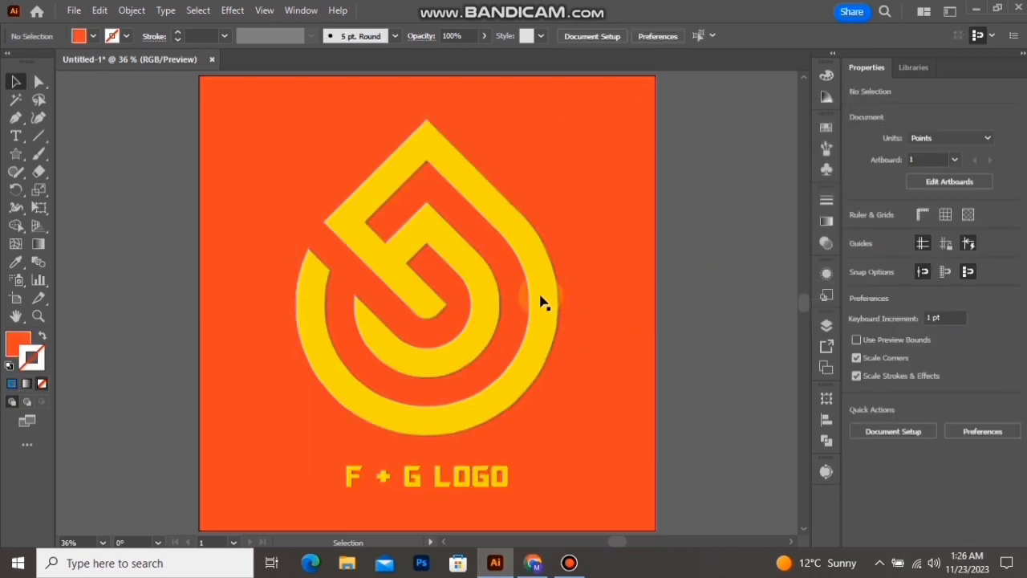
Copy the yellow drop-shaped logo path without its caption
{"action": "left_click", "coordinate": [541, 301]}
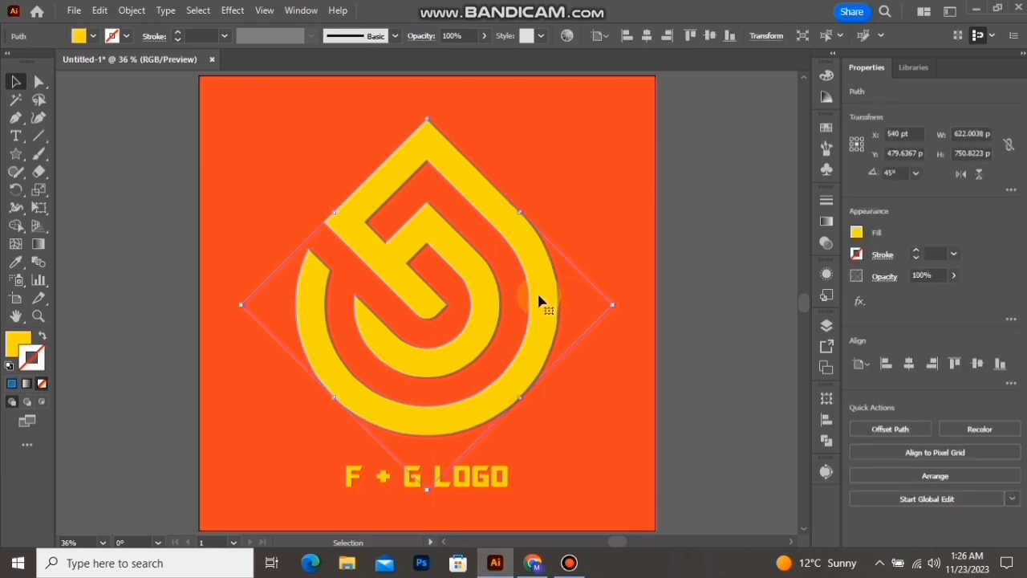
{"action": "left_click", "coordinate": [99, 10]}
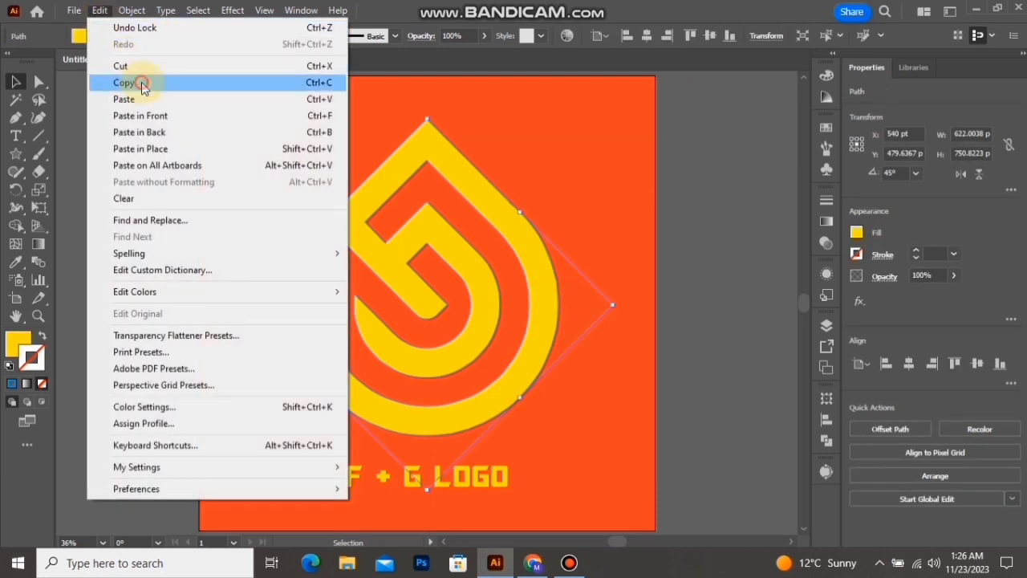
{"action": "left_click", "coordinate": [142, 83]}
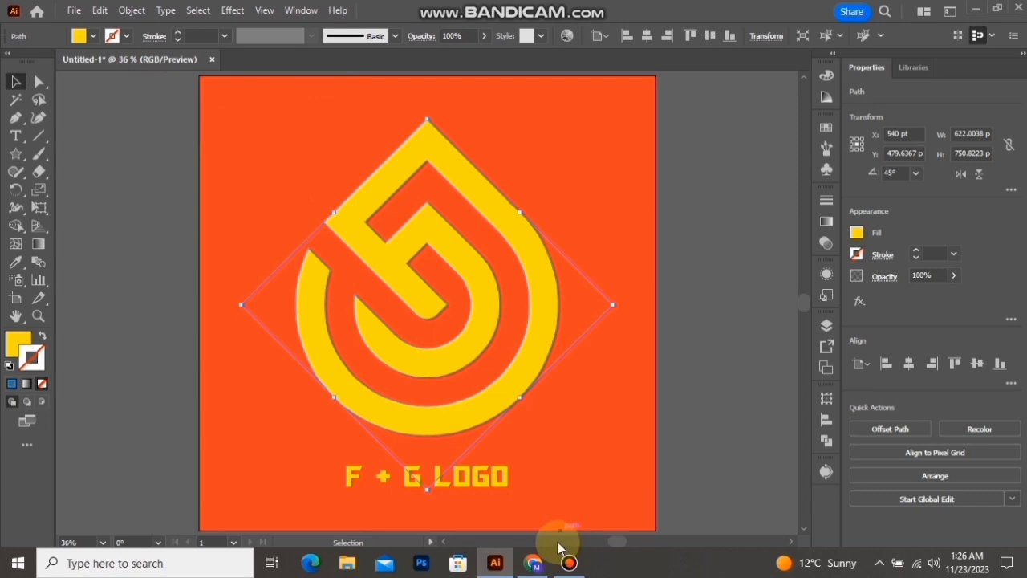
Open the "Black 3D editable text effect" PSD from the black-3d-editable-text-effect desktop folder in Photoshop
{"action": "left_click", "coordinate": [976, 14]}
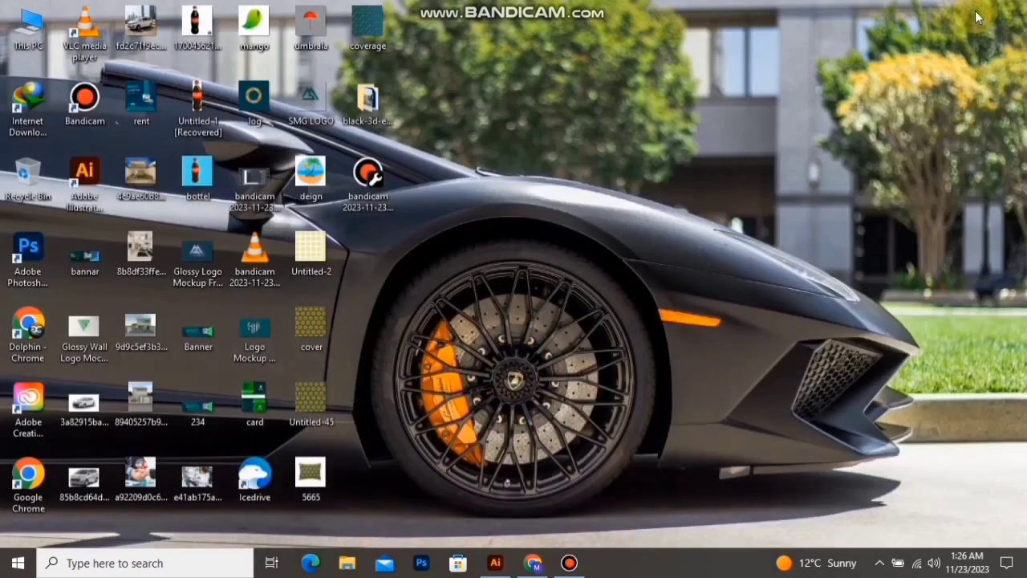
{"action": "double_click", "coordinate": [368, 112]}
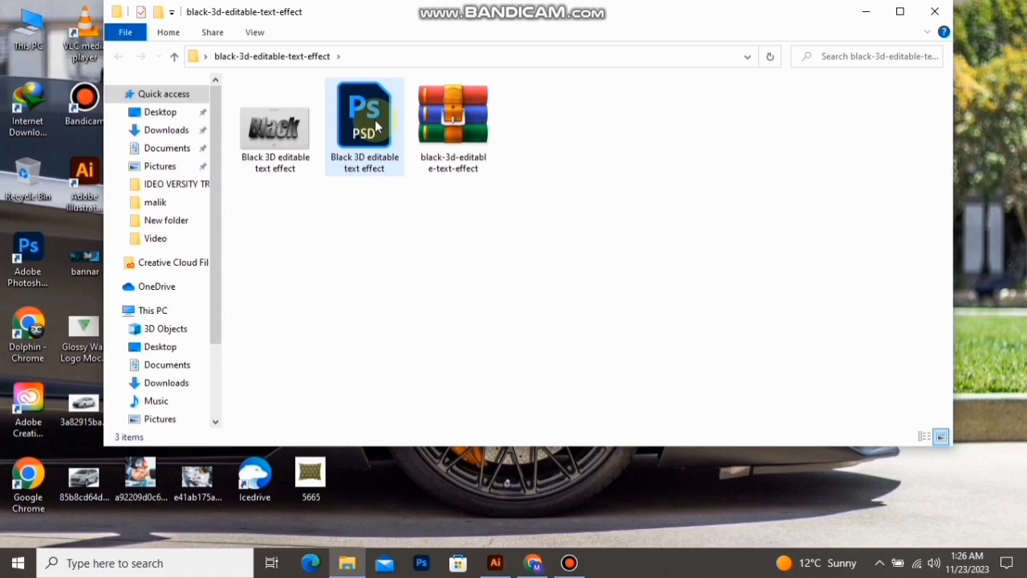
{"action": "left_click", "coordinate": [901, 11]}
{"action": "left_click", "coordinate": [251, 128]}
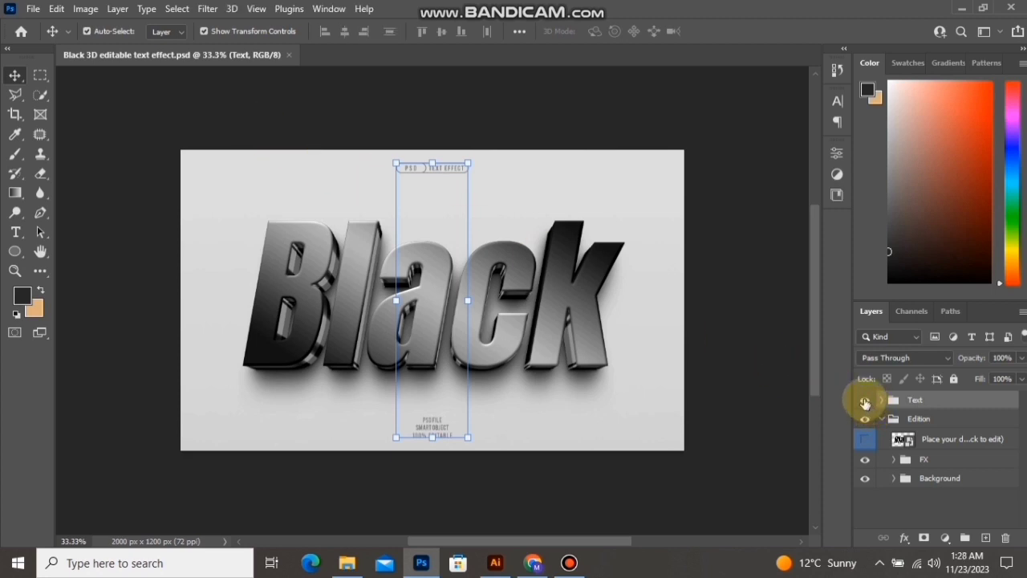
Hide the Text group and open the "Place your design here" smart object, updating its text layers
{"action": "left_click", "coordinate": [865, 399]}
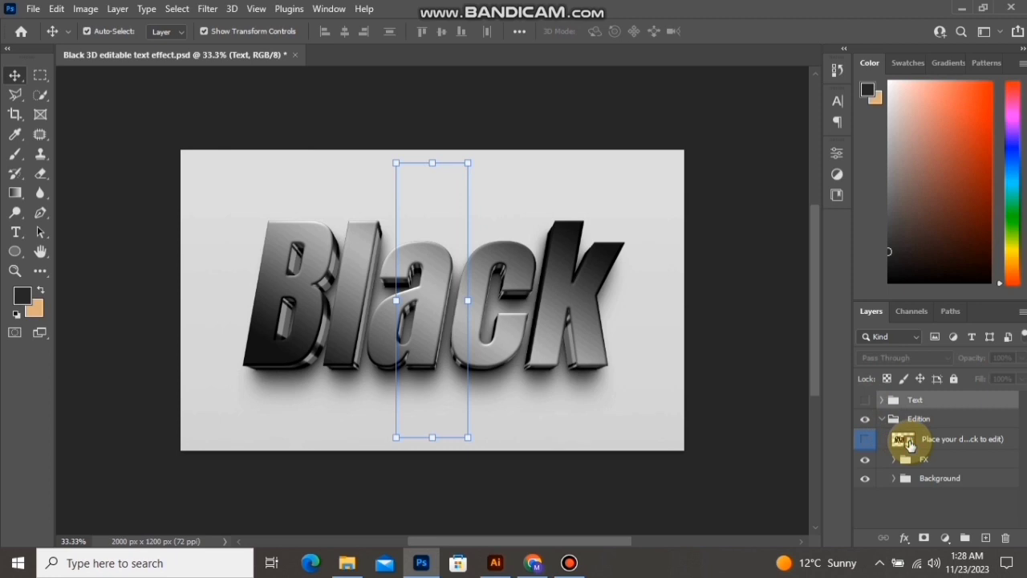
{"action": "double_click", "coordinate": [904, 440]}
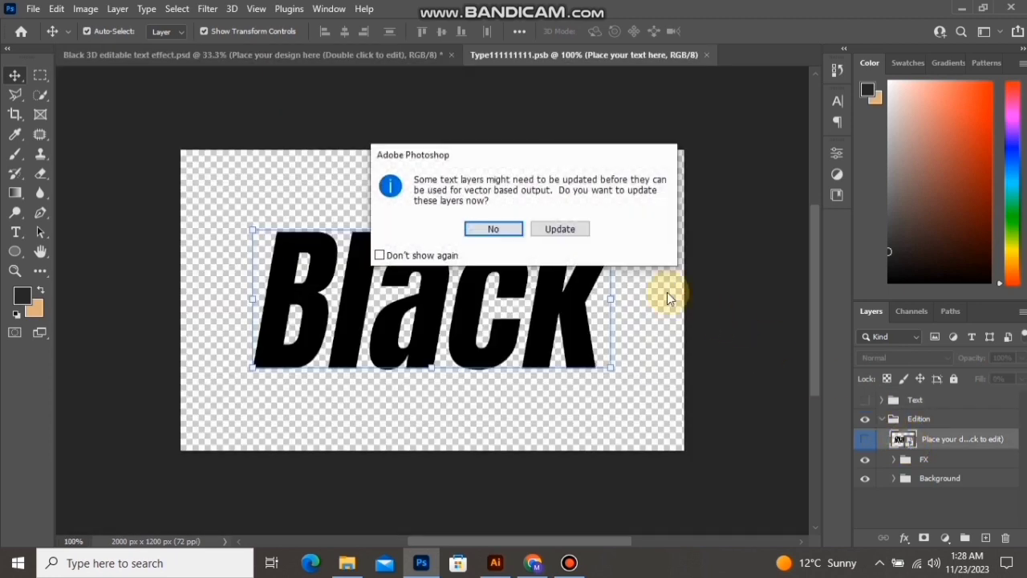
{"action": "left_click", "coordinate": [573, 231]}
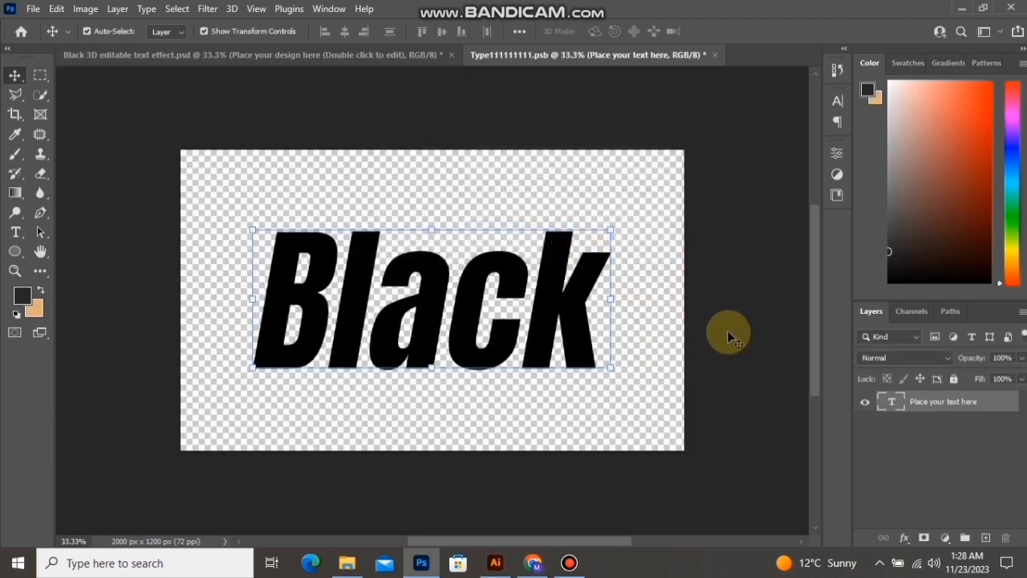
Hide the "Place your text here" layer and paste the copied logo into the smart object
{"action": "left_click", "coordinate": [865, 405]}
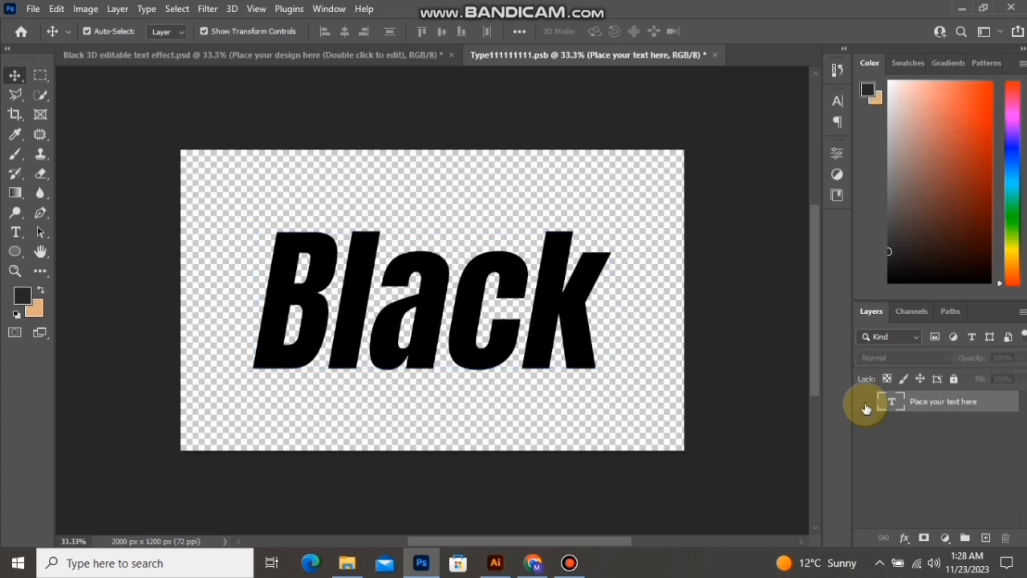
{"action": "left_click", "coordinate": [55, 9]}
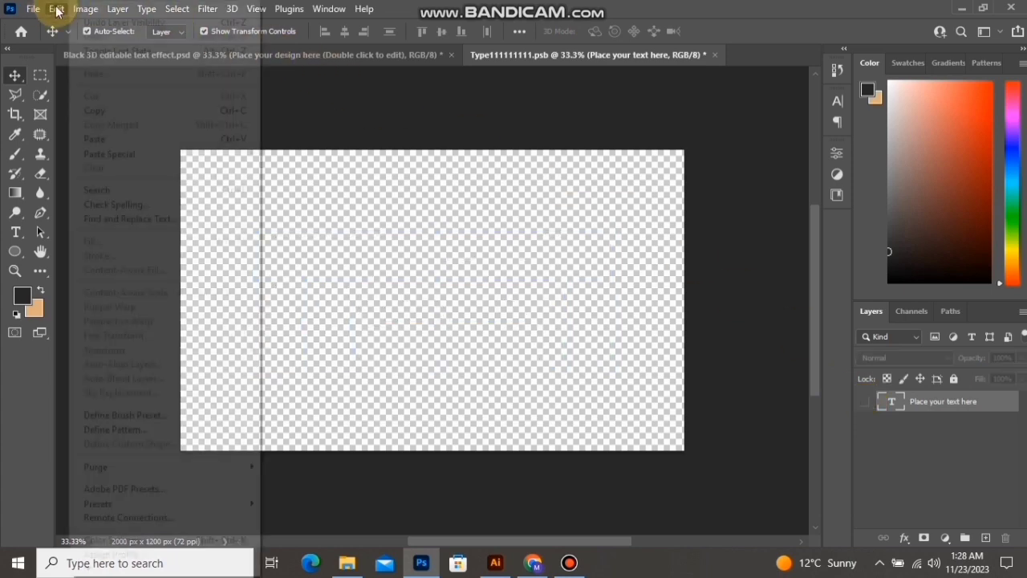
{"action": "left_click", "coordinate": [136, 143]}
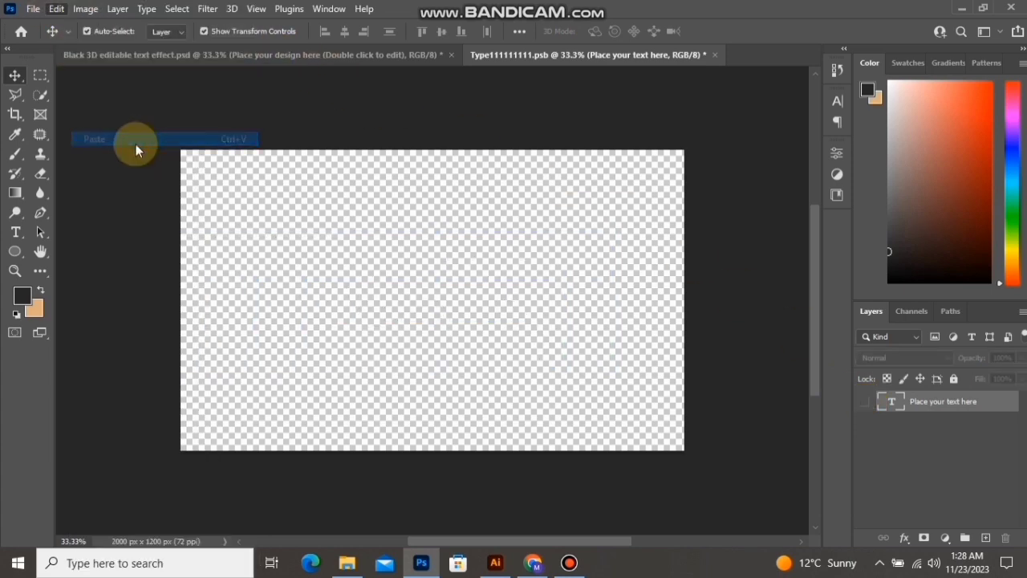
{"action": "left_click", "coordinate": [571, 147]}
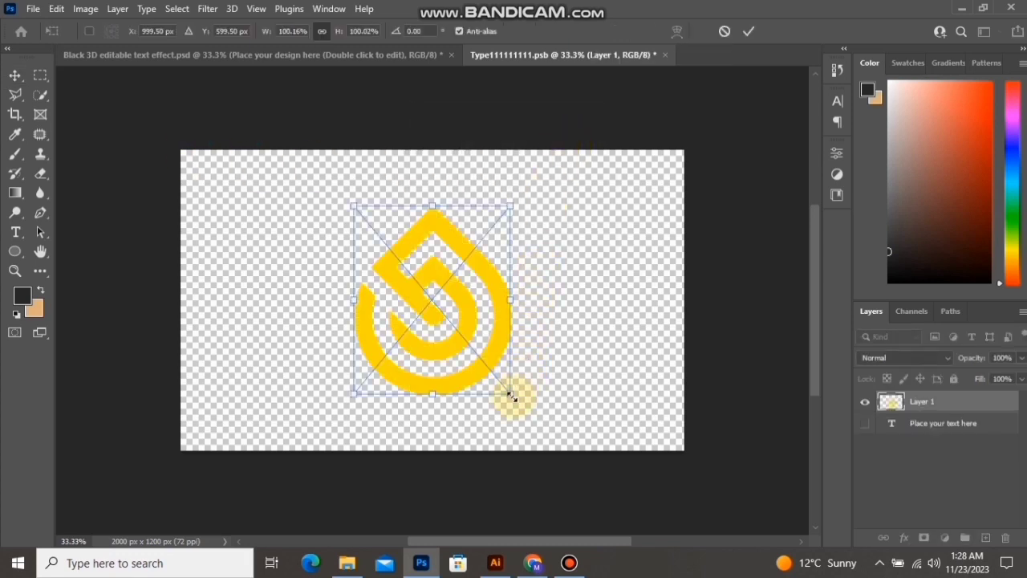
Enlarge the pasted logo to about 107%, horizontally centered and slightly raised, and save and close the Type111111111.psb smart object
{"action": "left_click_drag", "start_coordinate": [510, 396], "coordinate": [520, 405]}
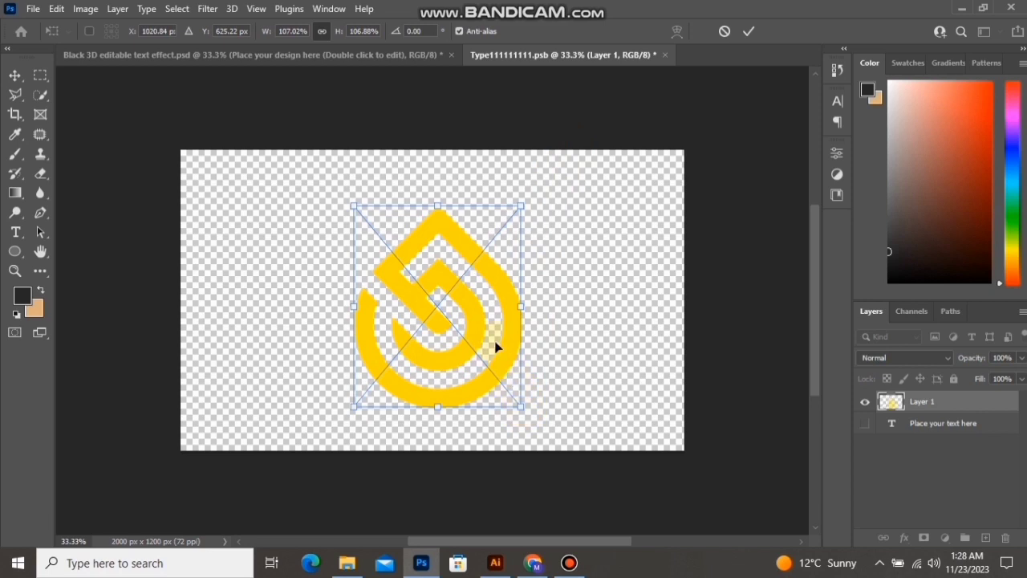
{"action": "left_click_drag", "start_coordinate": [508, 351], "coordinate": [501, 323]}
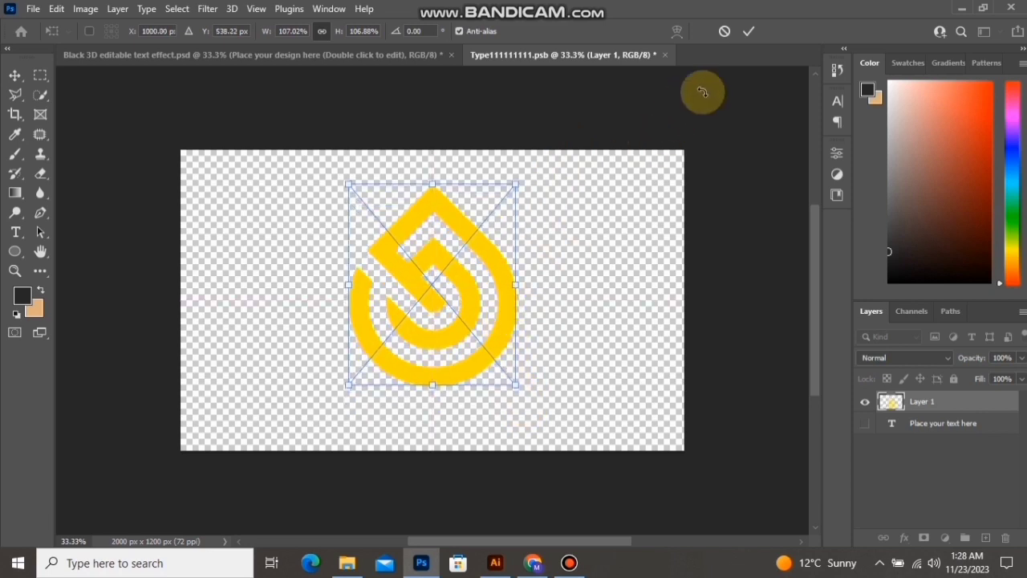
{"action": "left_click", "coordinate": [751, 32]}
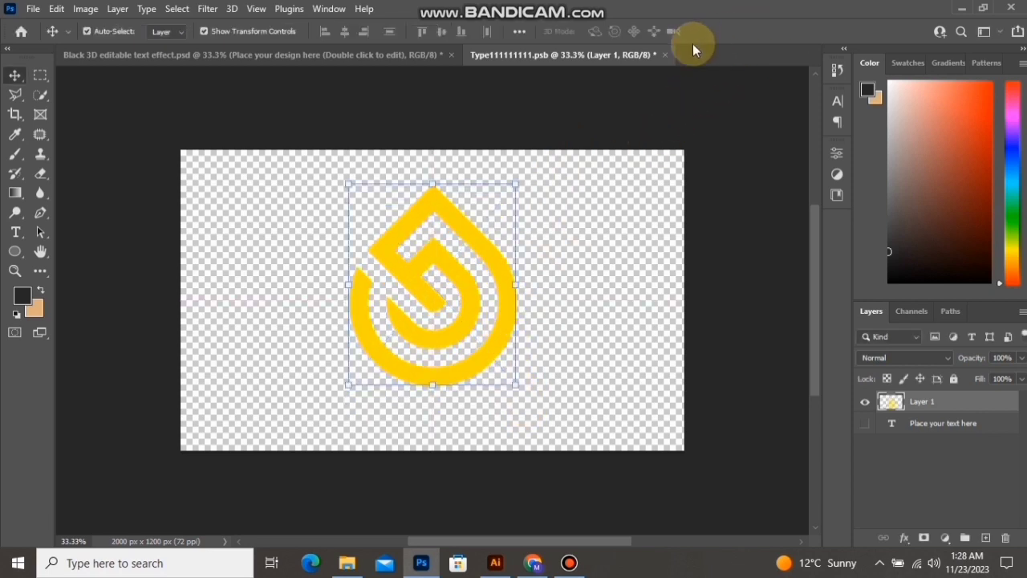
{"action": "left_click", "coordinate": [663, 54]}
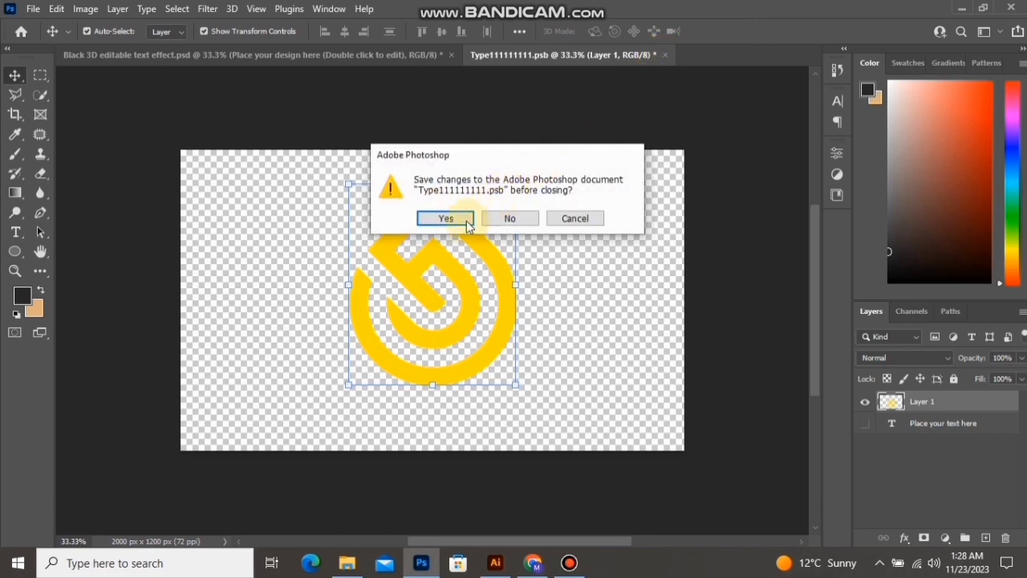
{"action": "left_click", "coordinate": [462, 227]}
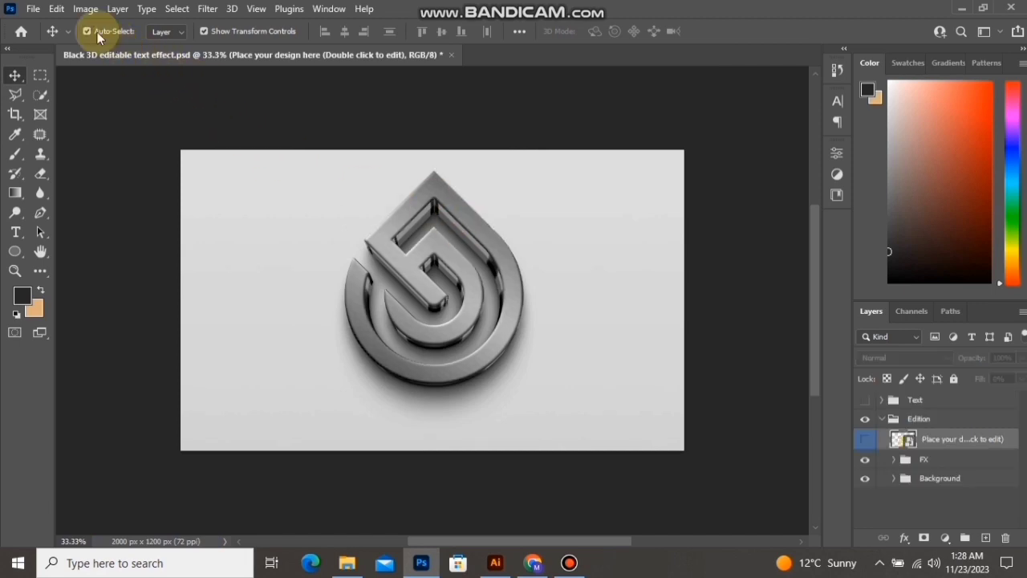
Export the mockup as a 2000 x 1200 px PNG named "Black 3D editable text effect" to the Desktop
{"action": "left_click", "coordinate": [35, 10]}
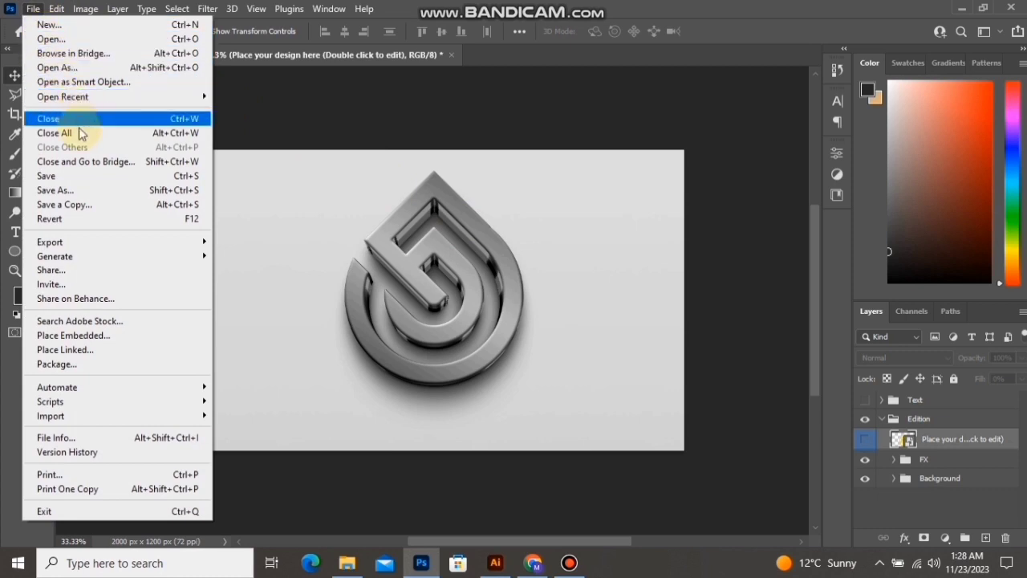
{"action": "mouse_move", "coordinate": [160, 242]}
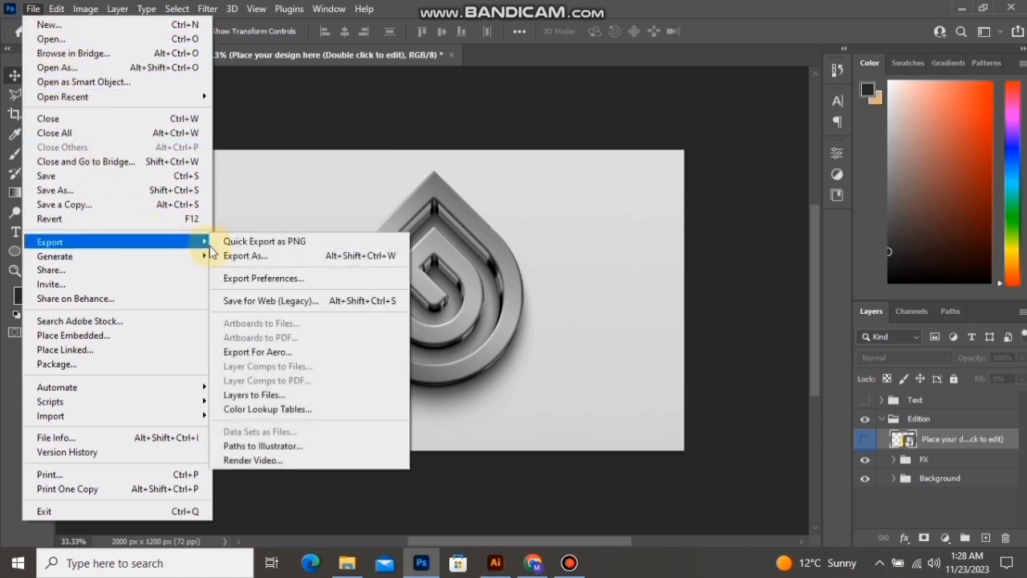
{"action": "left_click", "coordinate": [273, 265]}
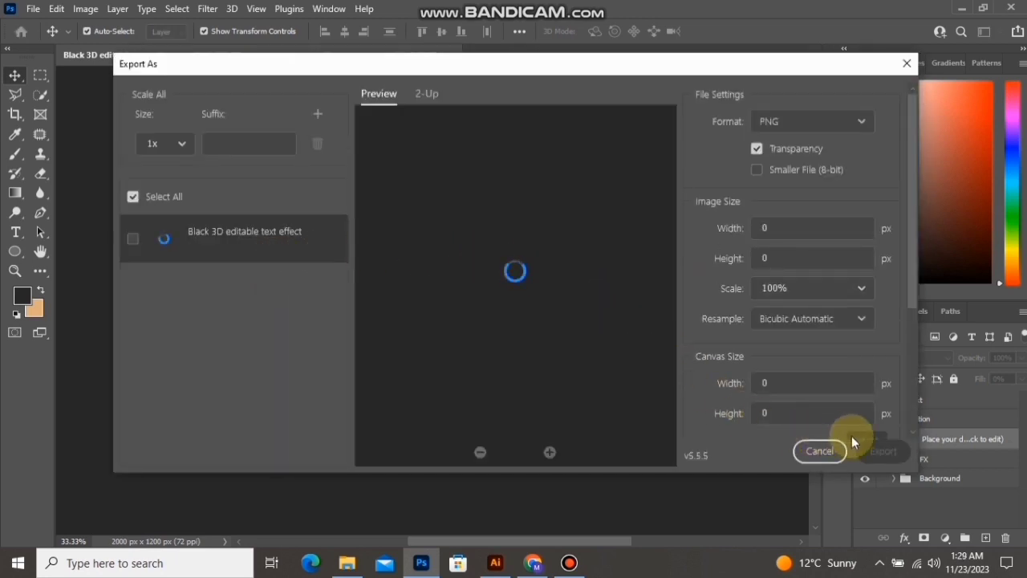
{"action": "left_click", "coordinate": [875, 451]}
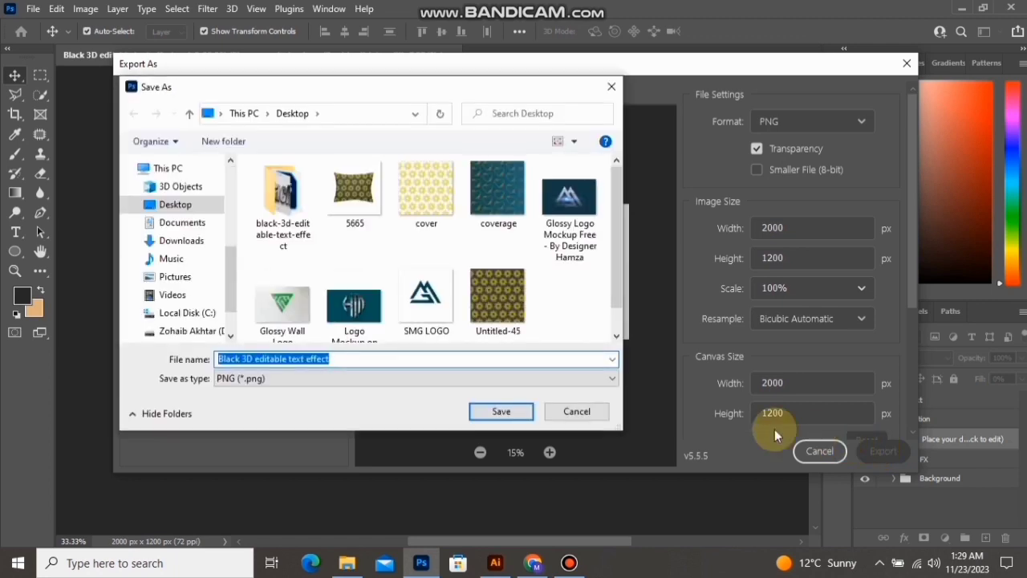
{"action": "left_click", "coordinate": [502, 412]}
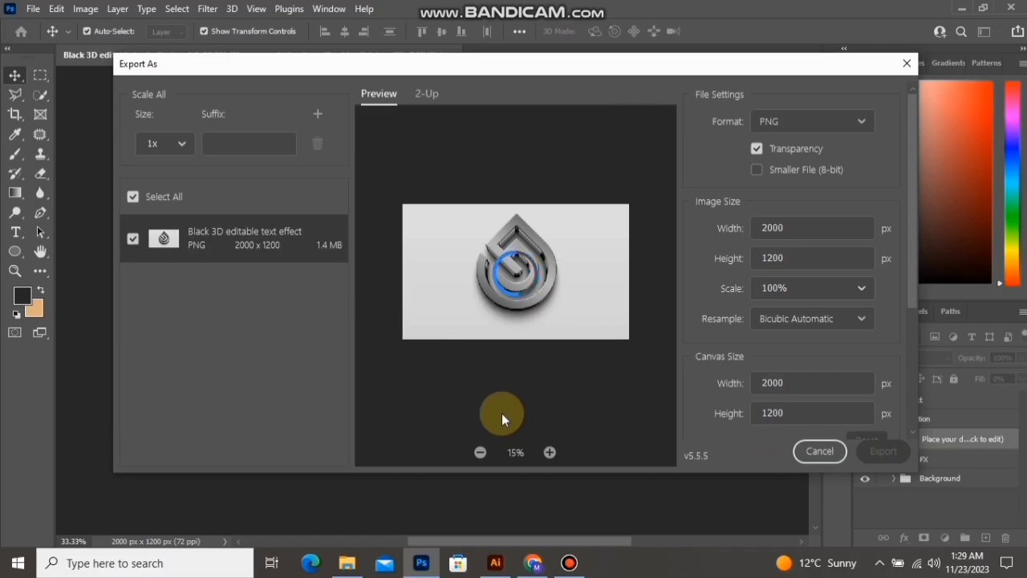